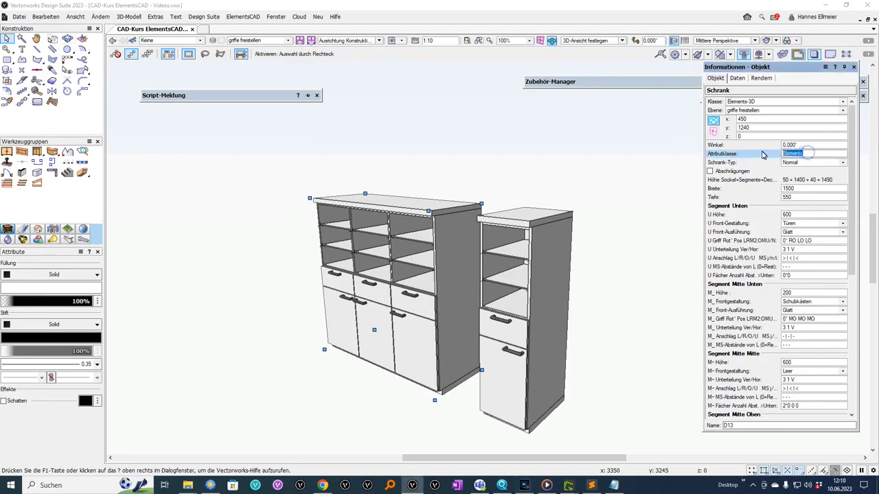
Set the wide cabinet's attribute class to Hs150 and check the new class in the list of classes.
text(HS 150)
click(506, 212)
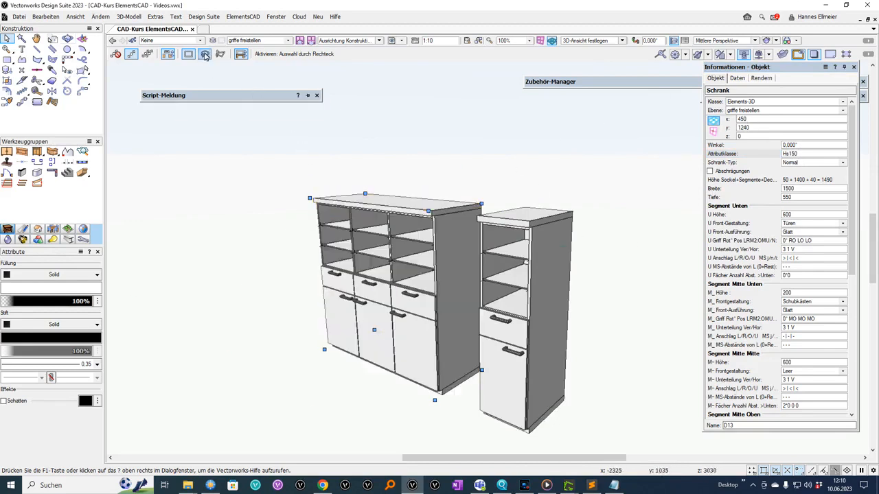
click(201, 40)
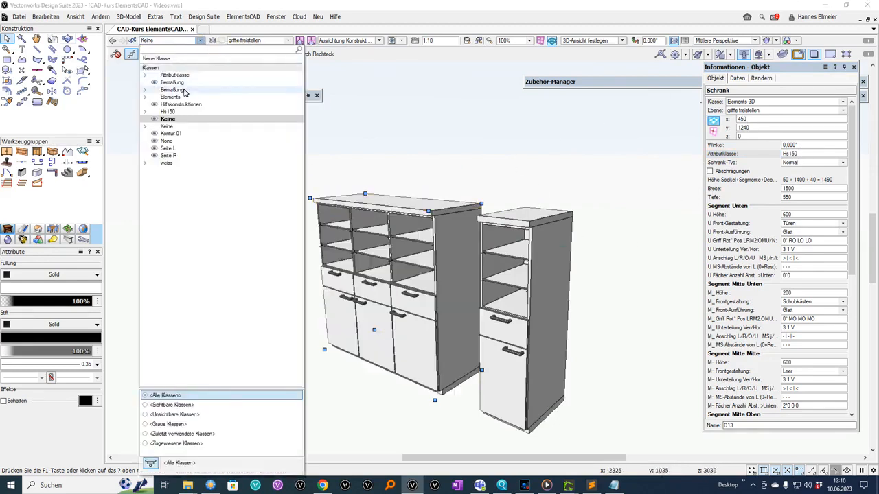
click(145, 111)
click(145, 111)
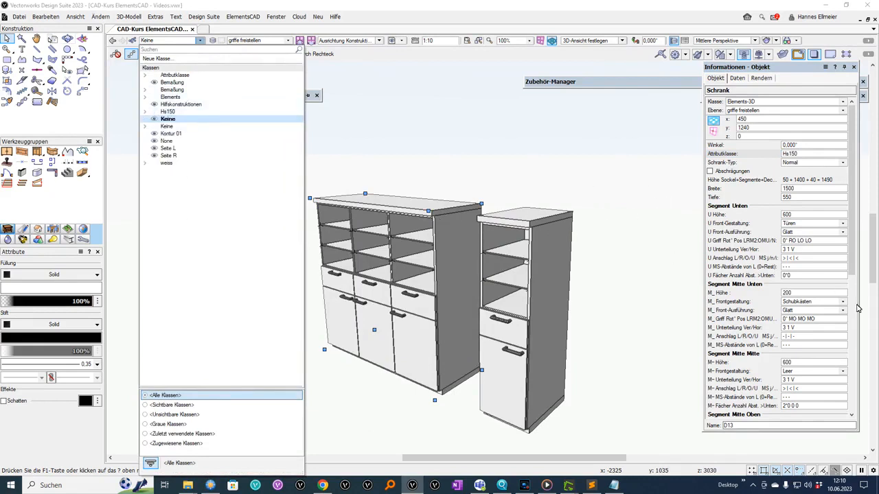
click(857, 308)
Assign the Ahorn texture to all front and carcass parts of the wide cabinet in its component info.
click(856, 306)
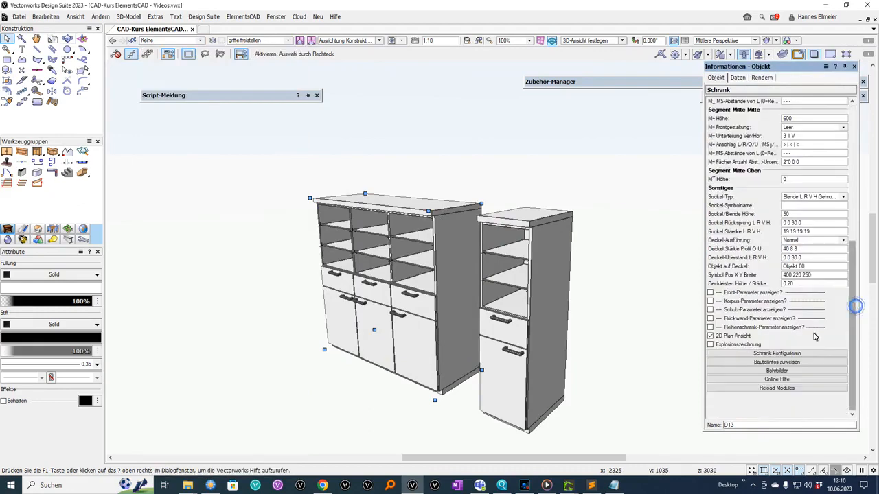
click(789, 365)
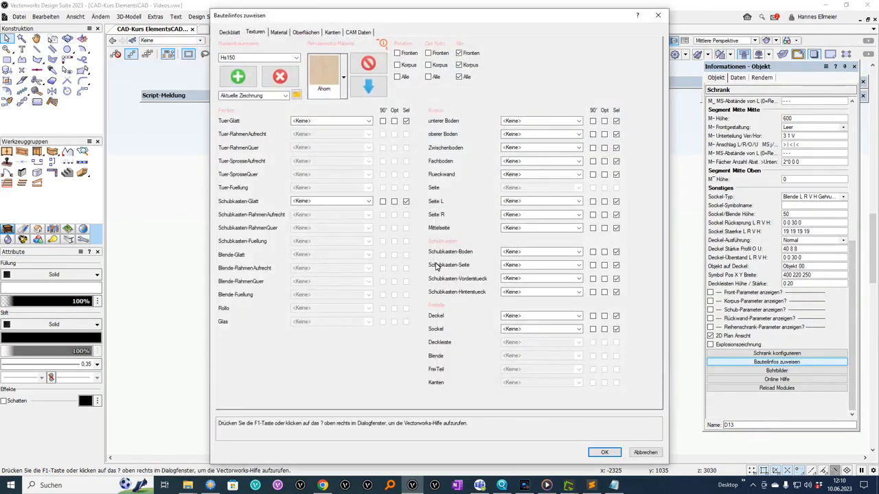
click(325, 89)
click(324, 89)
click(368, 86)
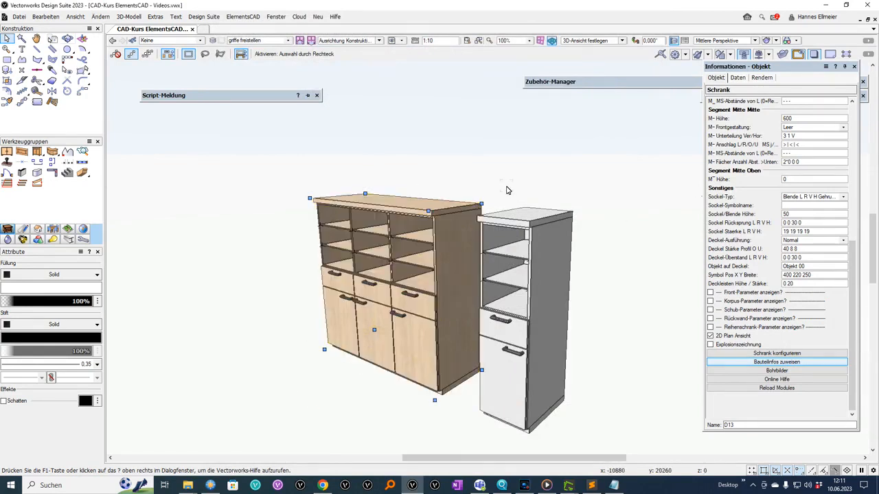
Copy the wide cabinet's attribute class Hs150 into the narrow cabinet's attribute class.
click(558, 258)
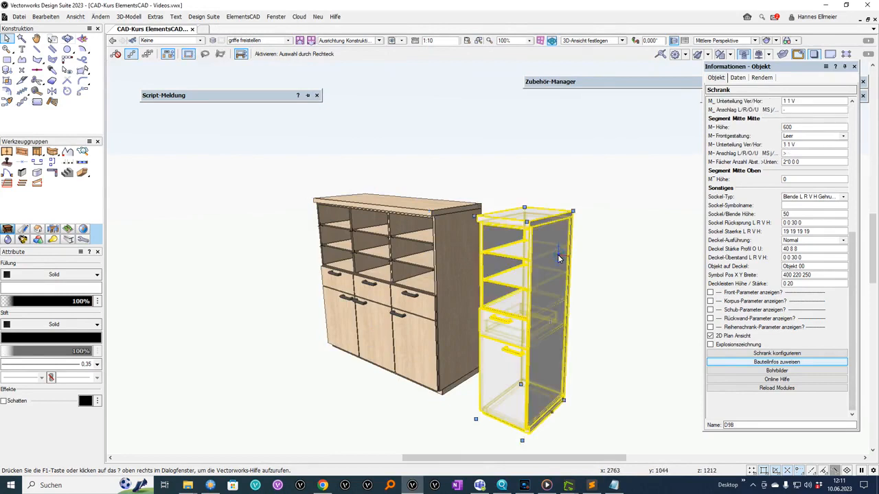
click(853, 219)
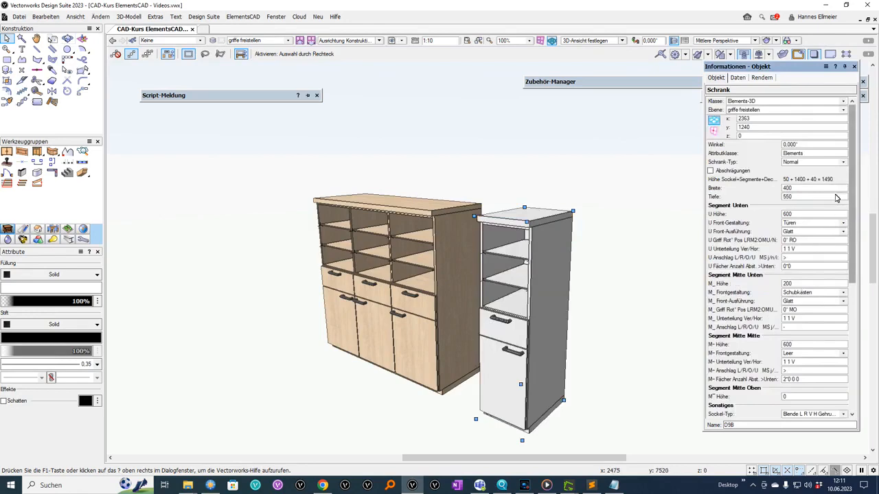
click(369, 236)
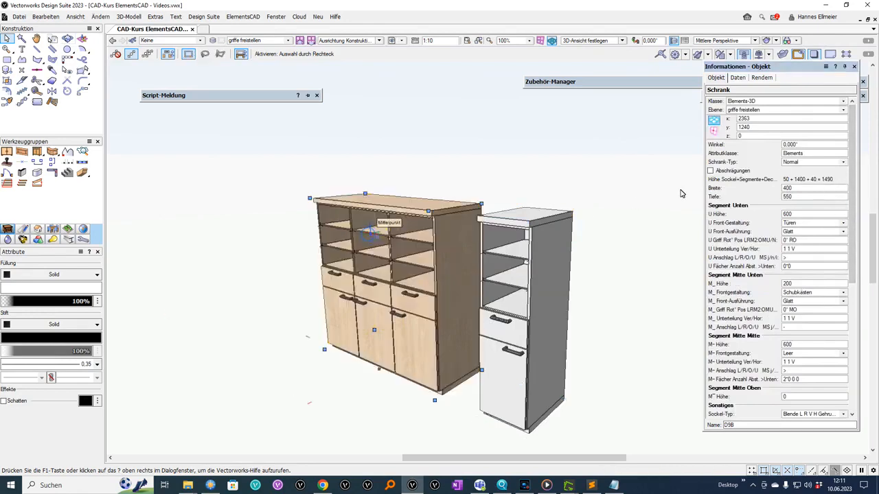
click(787, 155)
click(787, 156)
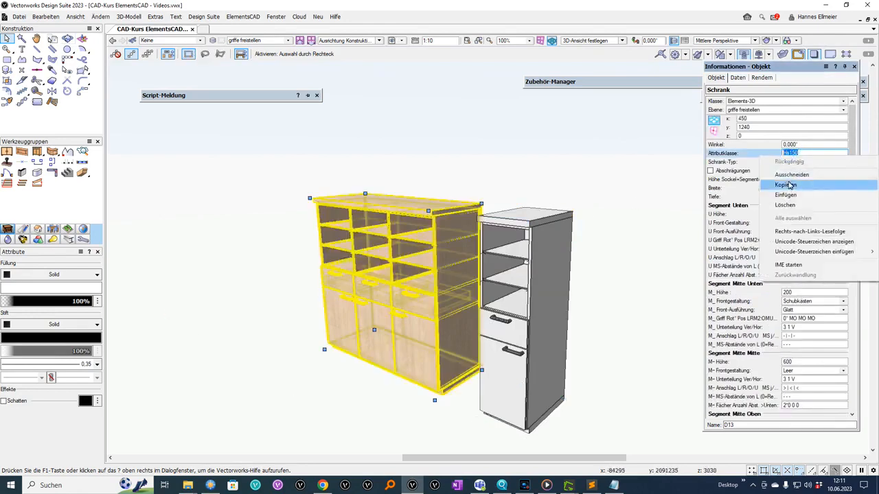
click(790, 184)
click(561, 264)
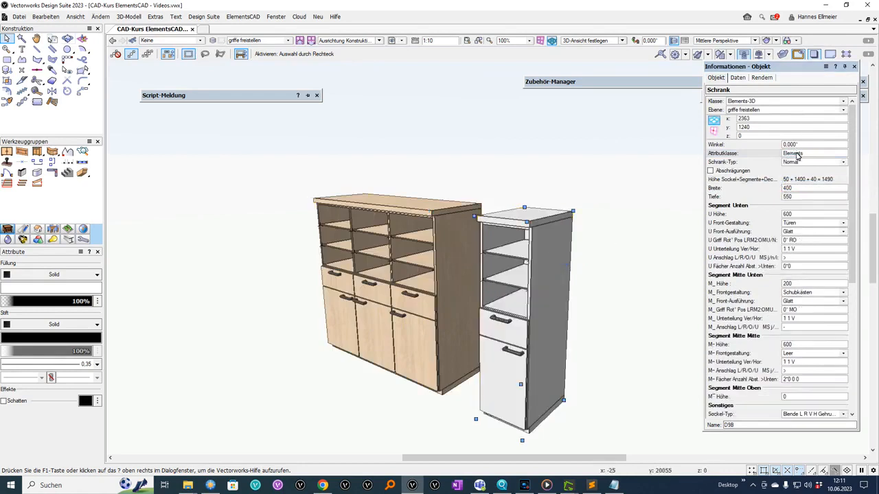
click(790, 155)
click(807, 152)
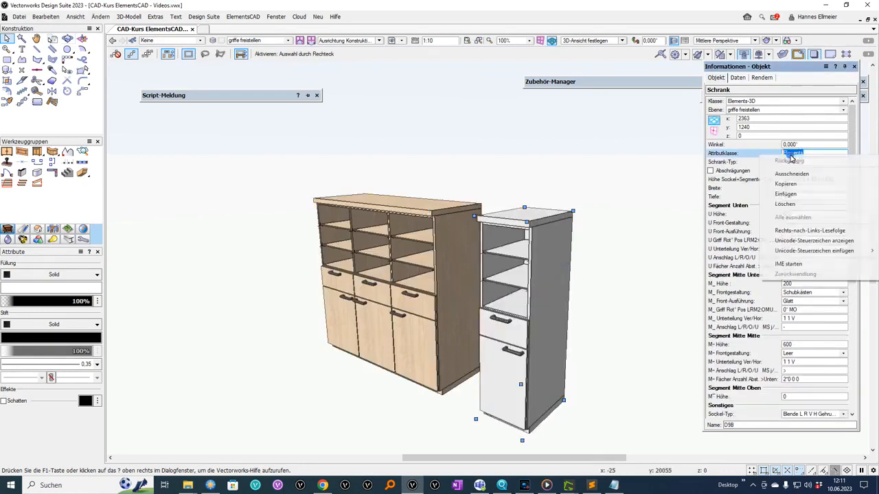
click(791, 183)
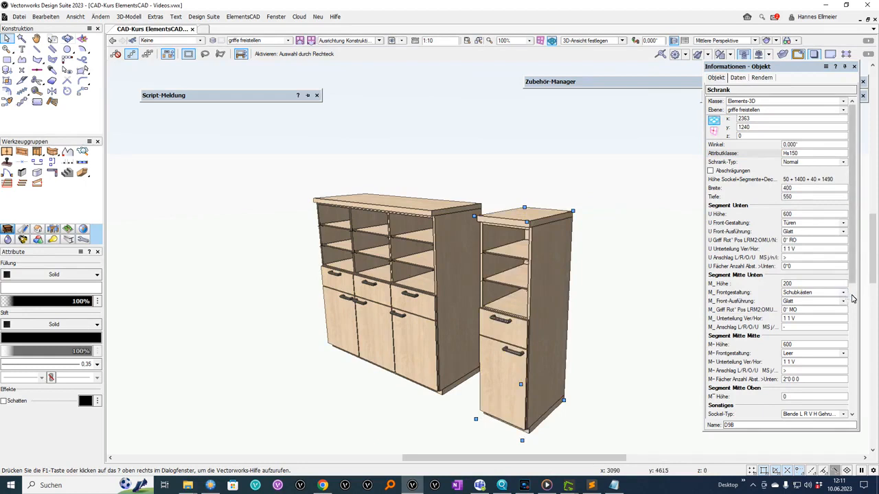
Assign texture WALD011I from the Arcitex.vwx library to the Seite R part of class Hs150.
scroll(851, 299, down, 5)
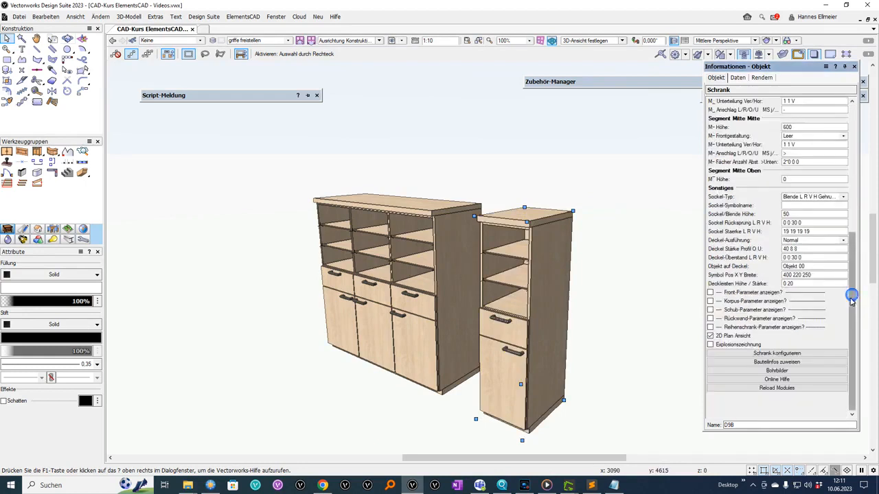
click(786, 362)
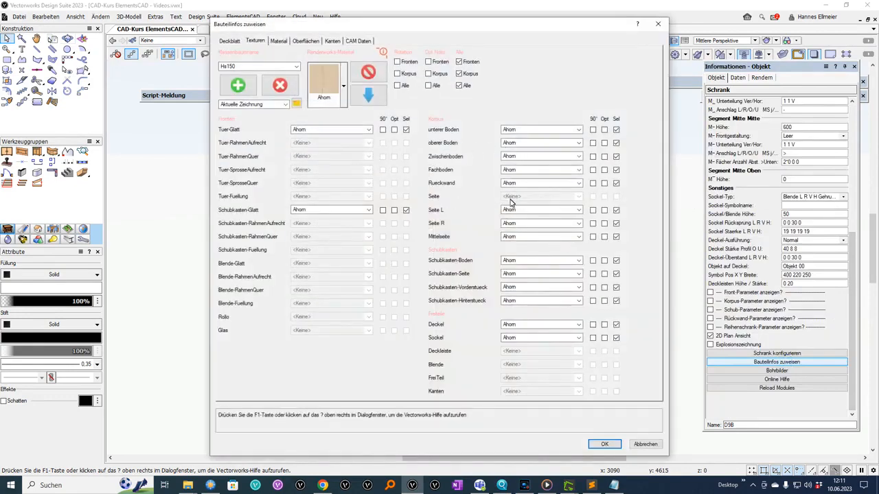
click(515, 224)
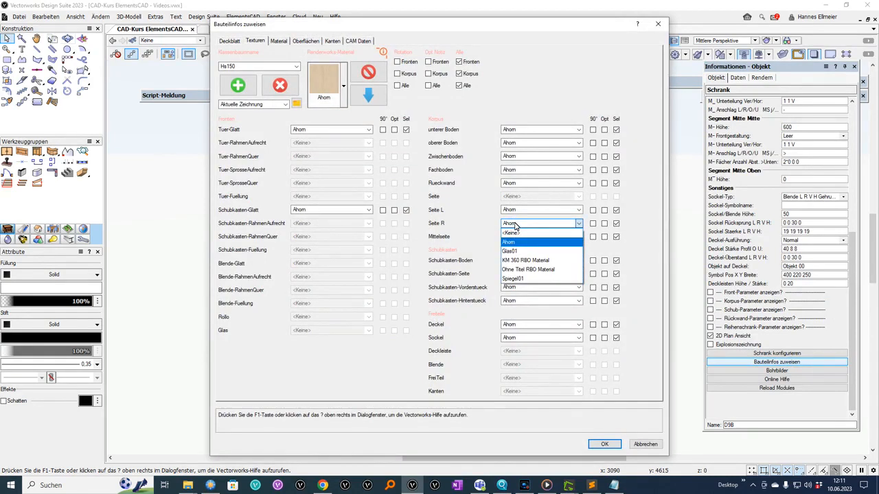
click(266, 109)
click(266, 109)
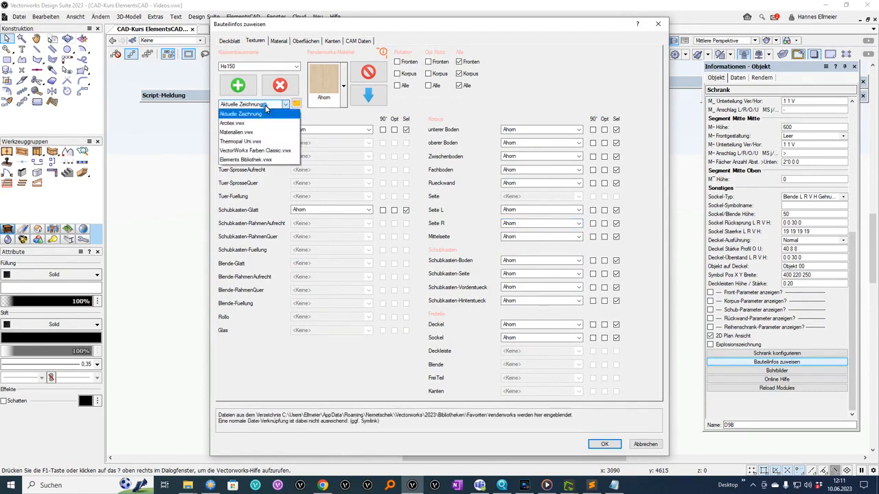
click(240, 115)
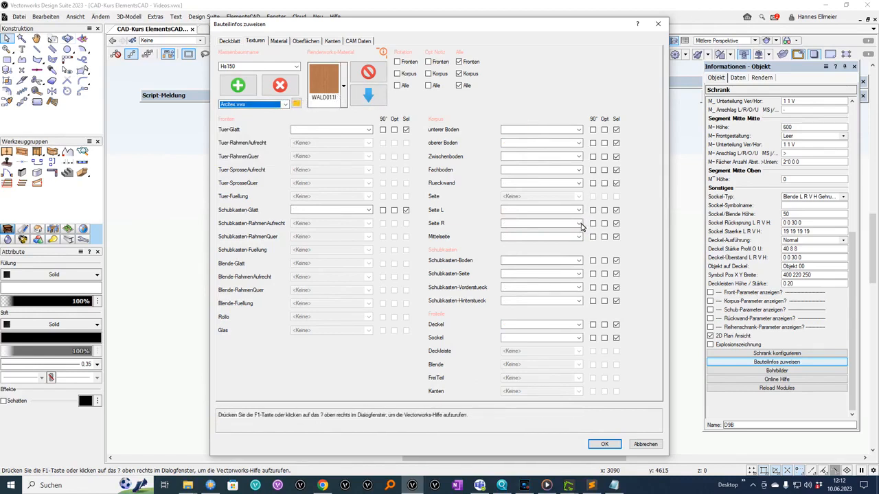
click(578, 224)
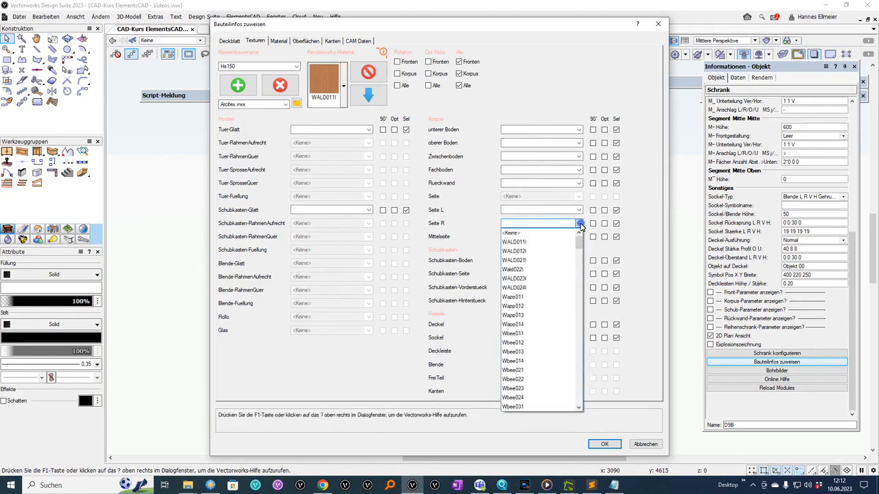
click(535, 243)
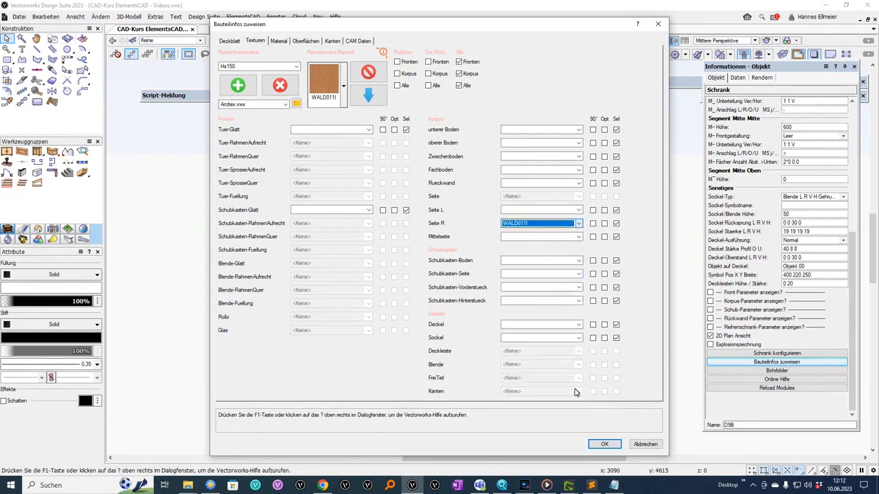
click(604, 444)
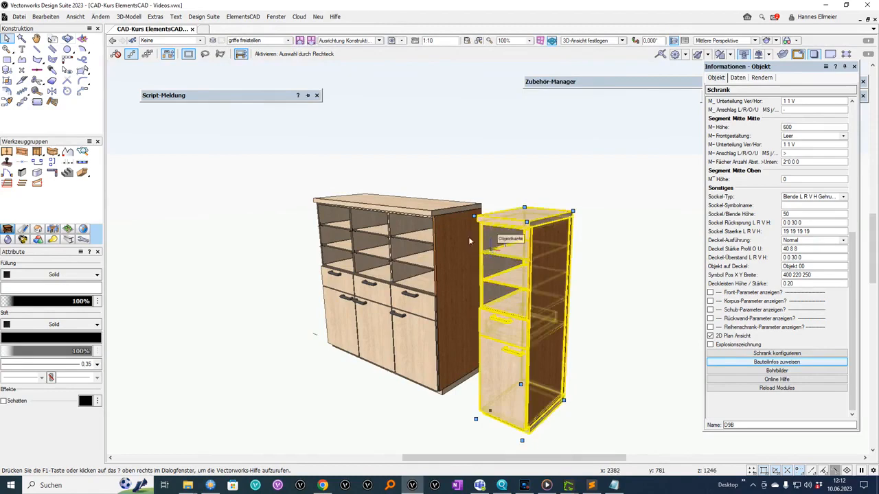
Select both cabinets and apply the Wbee023 texture from the Arcitex.vwx library to them.
drag(257, 169, 593, 454)
drag(629, 336, 582, 304)
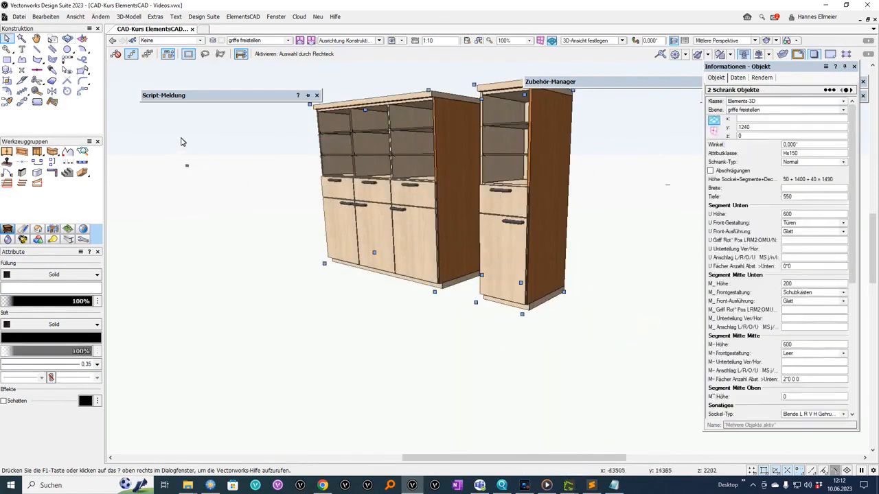
click(112, 41)
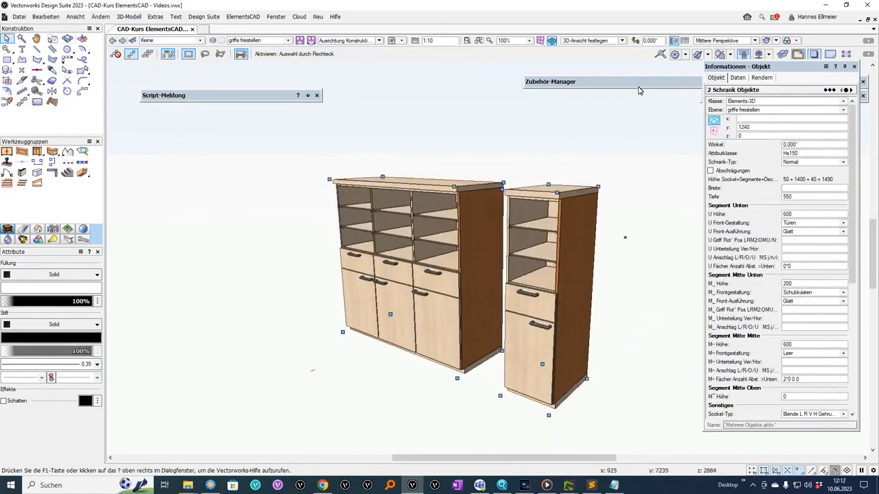
mouse_move(639, 88)
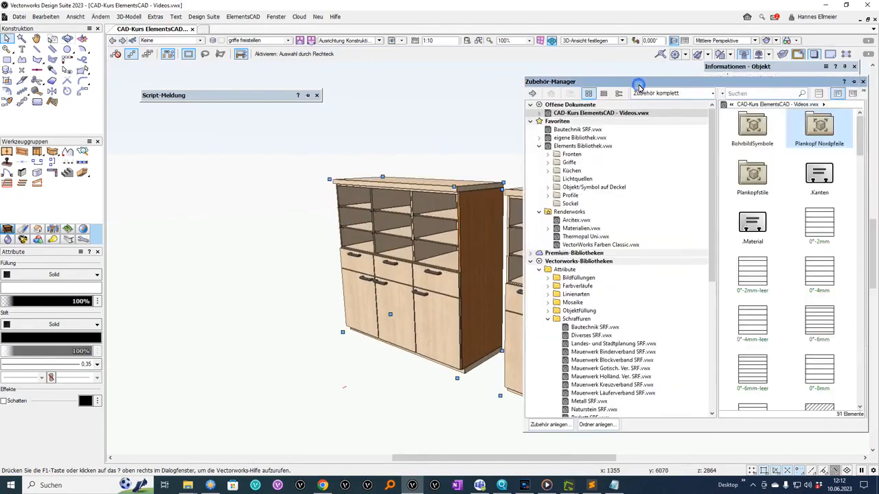
click(583, 221)
scroll(821, 274, down, 2)
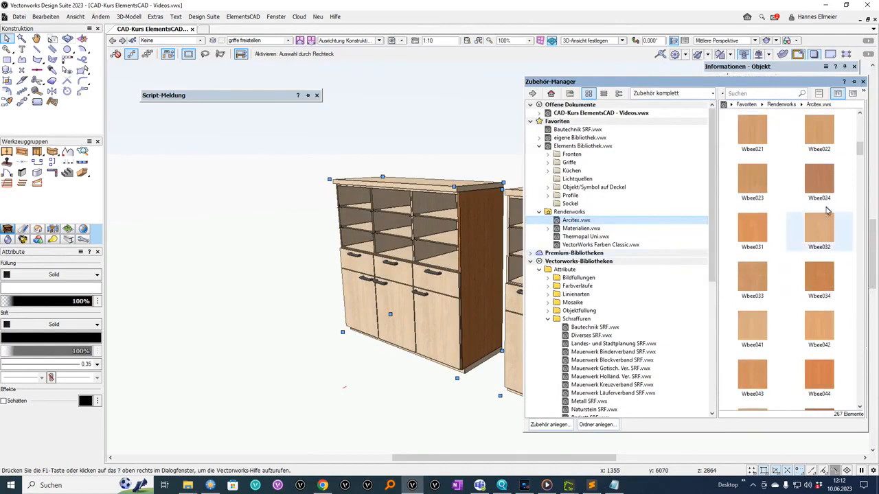
click(753, 182)
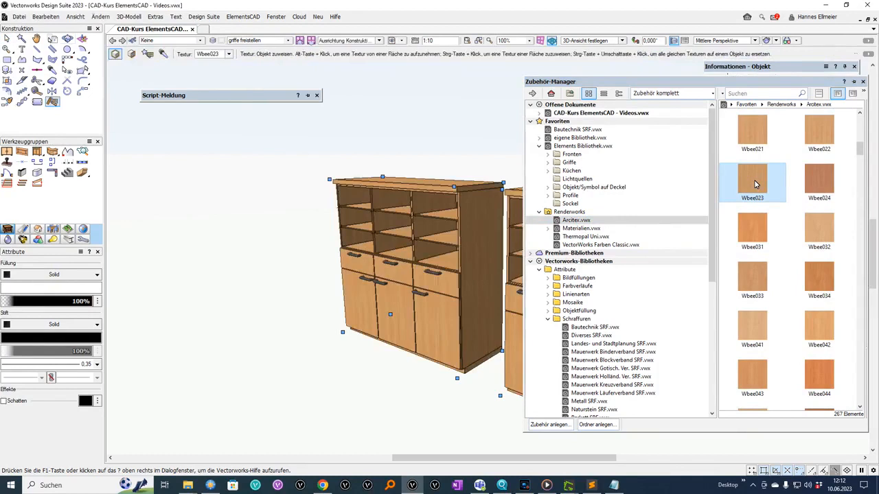
Apply the Wbee033 texture to both cabinets, deselect them and return to the selection tool.
click(759, 284)
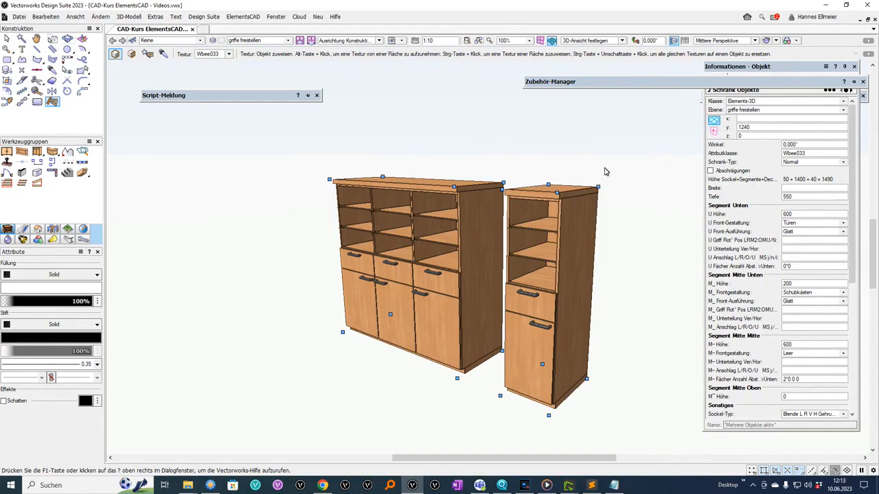
click(636, 164)
click(464, 162)
key(x)
key(x)
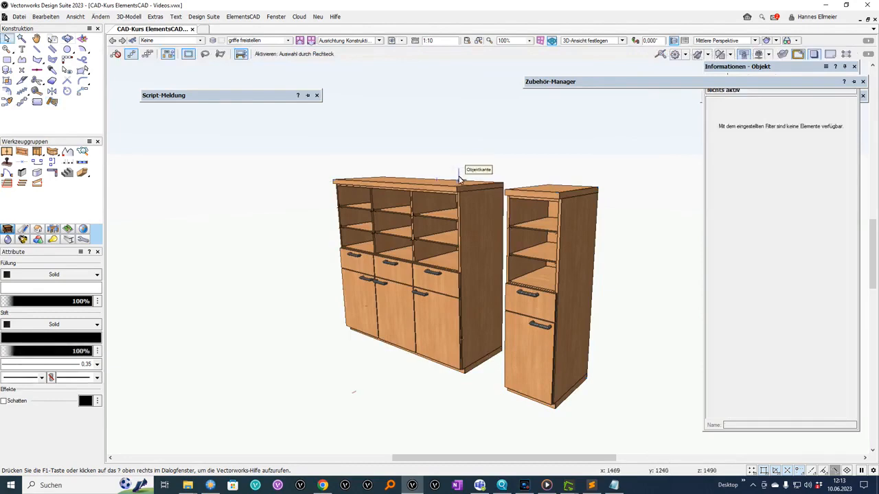
Set the front design of the wide cabinet's Segment Mitte Mitte to Türen, and change it to Blende.
click(460, 190)
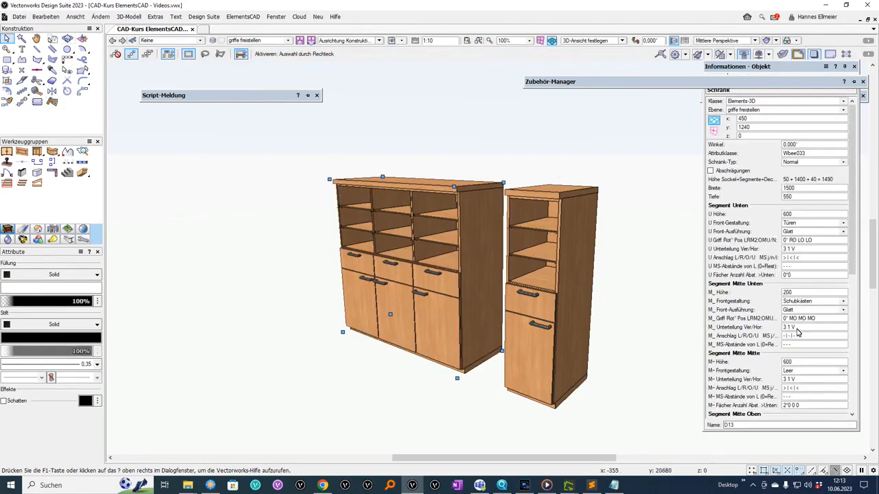
click(807, 371)
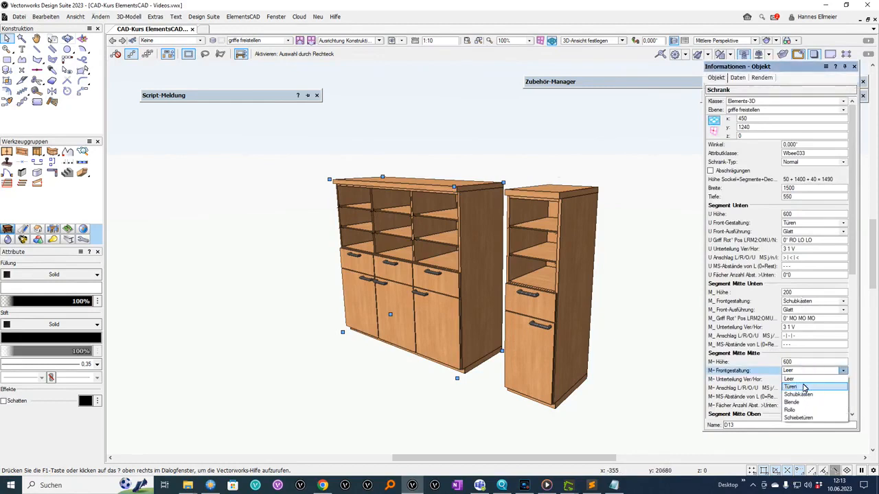
click(804, 387)
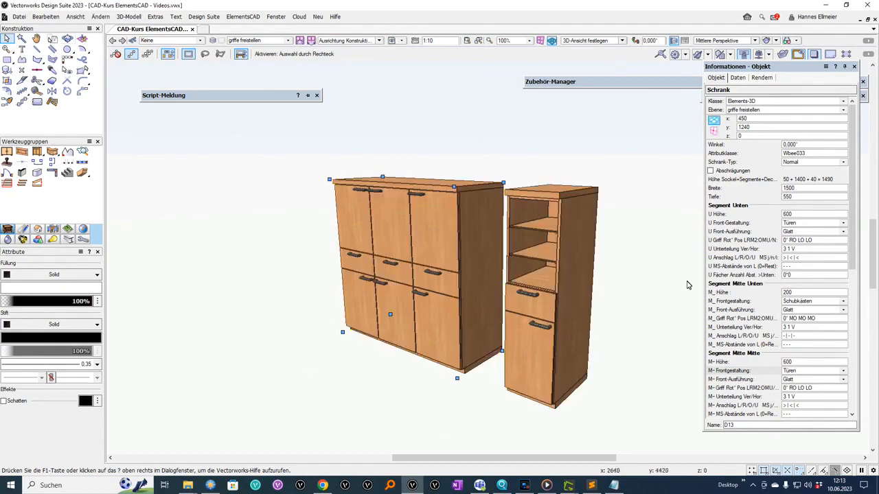
click(799, 371)
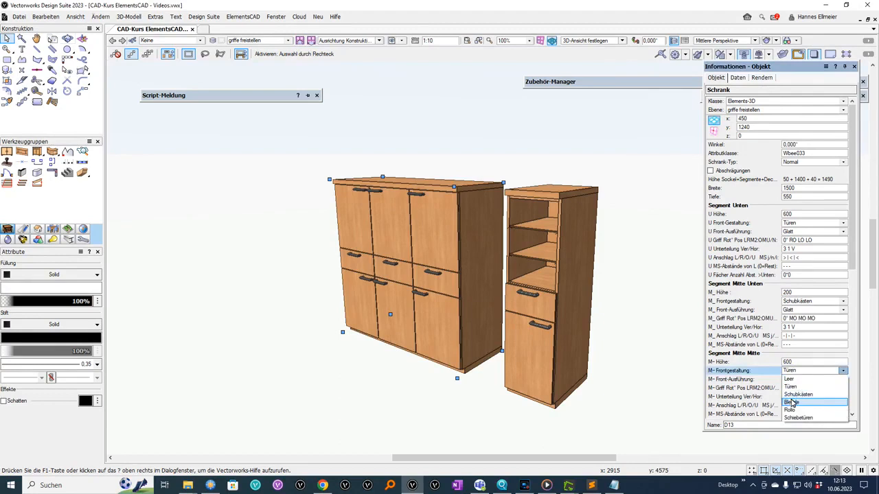
key(Escape)
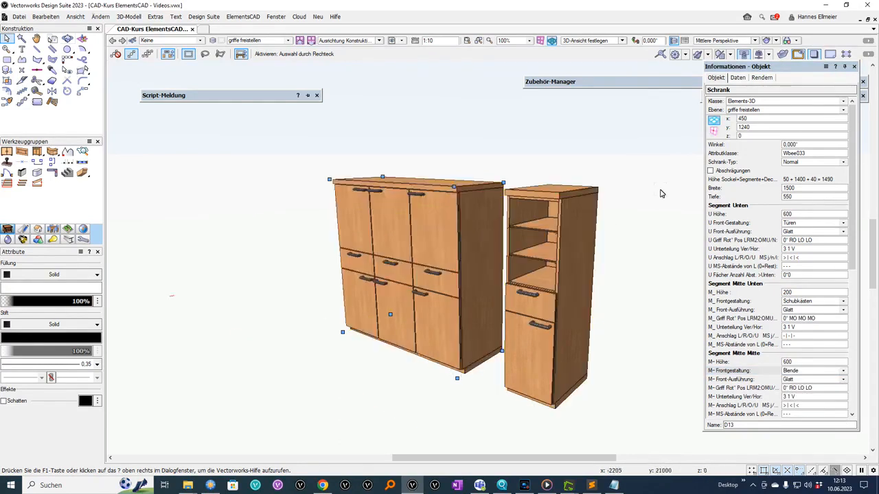
Assign the Glas01 texture to the Blende-Glatt part of the wide cabinet.
click(848, 282)
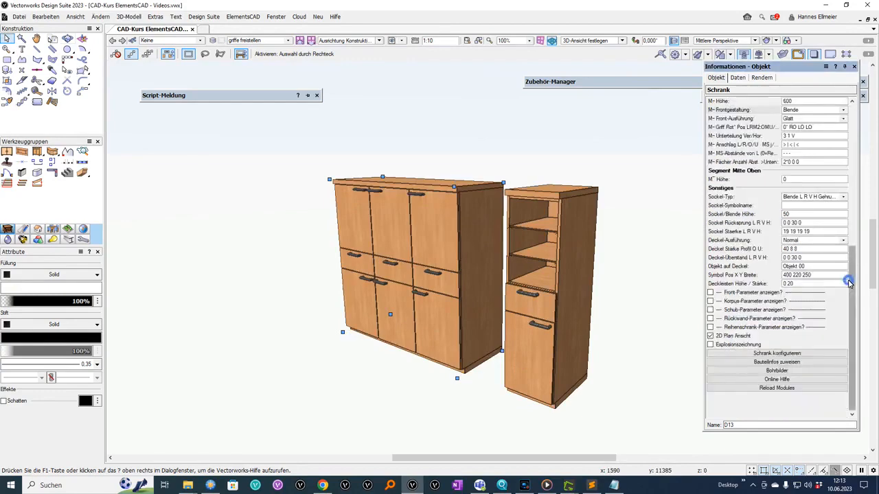
click(789, 362)
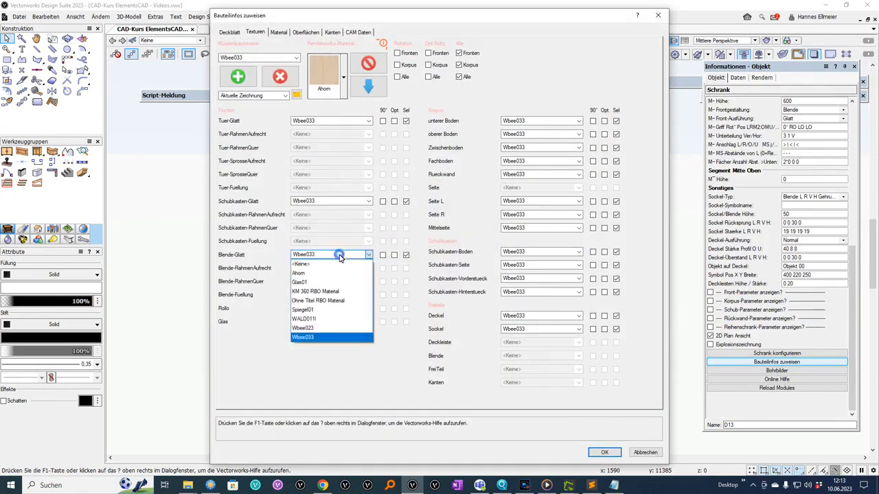
click(306, 282)
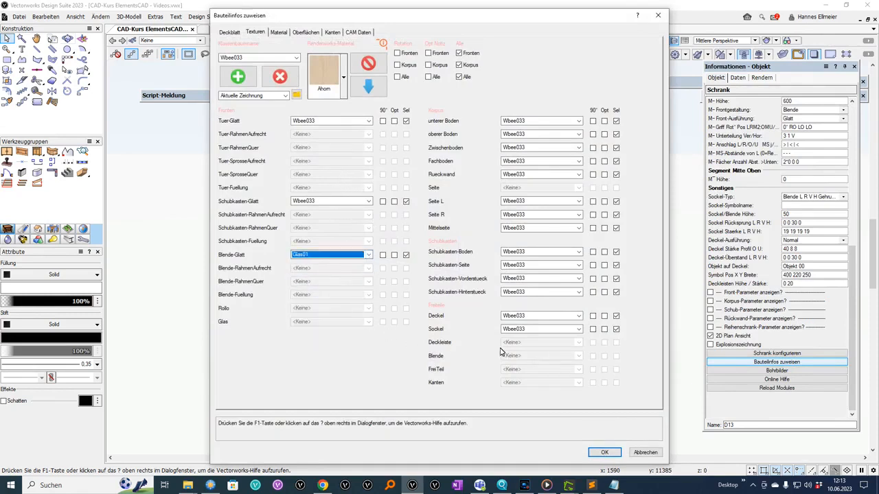
click(603, 452)
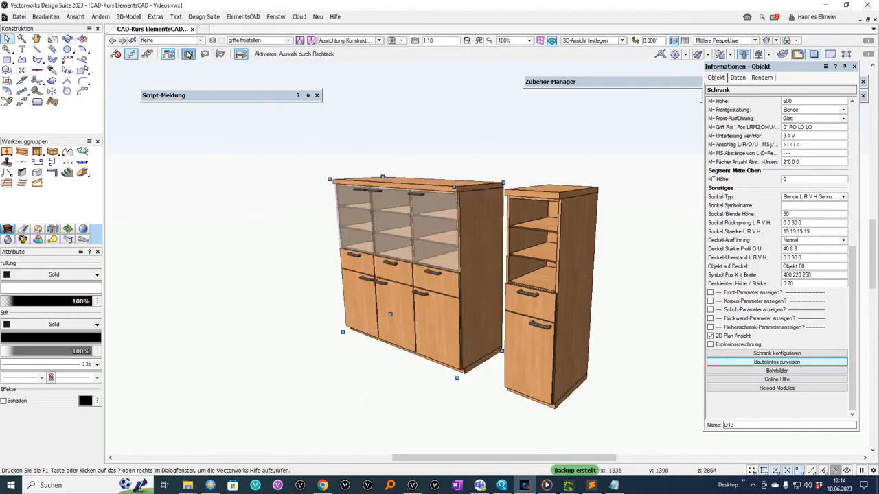
Set the Aufräumen cleanup to delete only unused classes, excluding all unused resources, empty layers and empty resource folders.
click(189, 42)
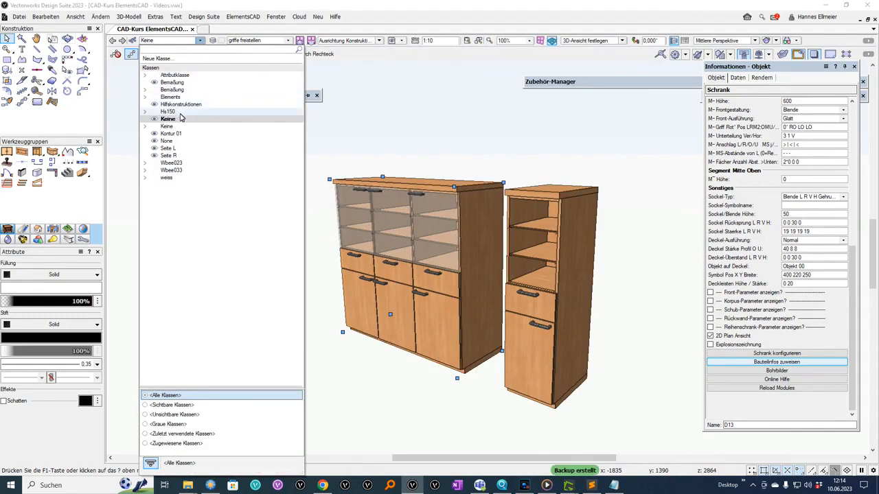
click(158, 18)
click(160, 17)
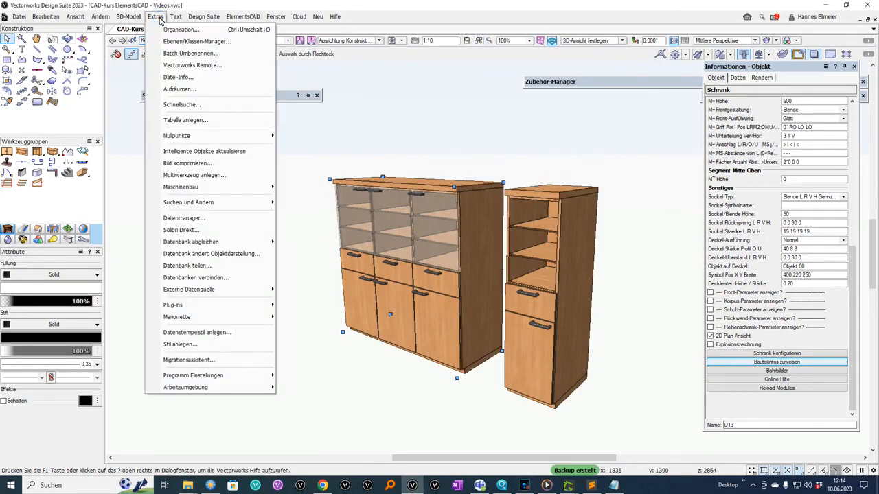
click(168, 89)
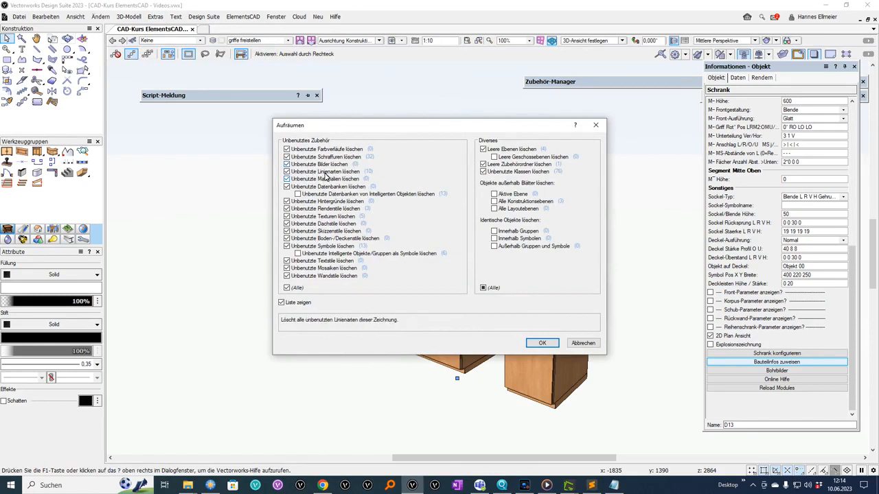
click(287, 288)
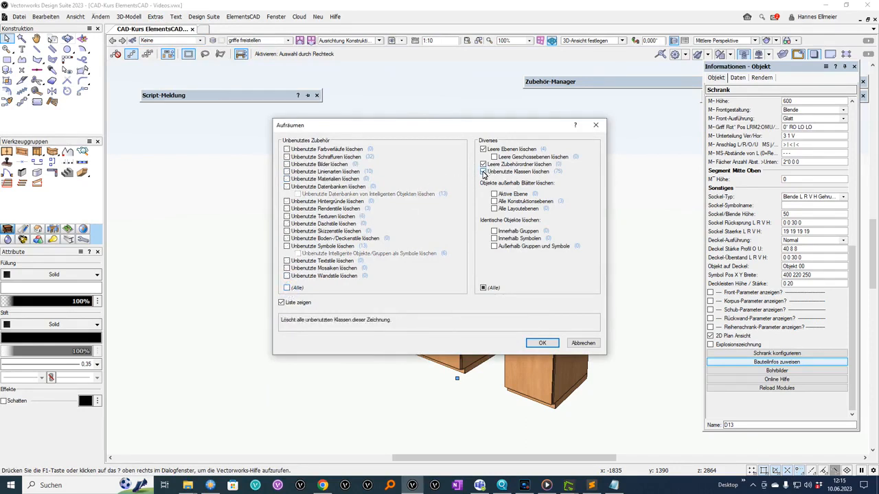
click(483, 172)
click(483, 164)
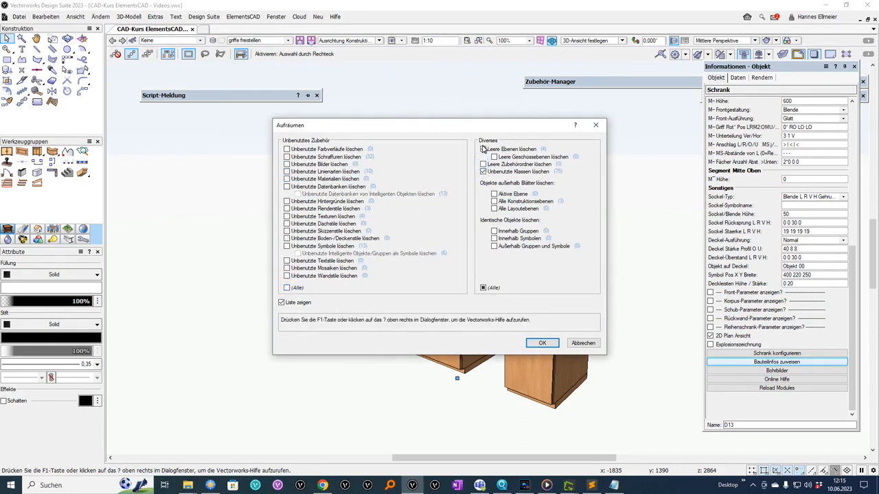
click(484, 150)
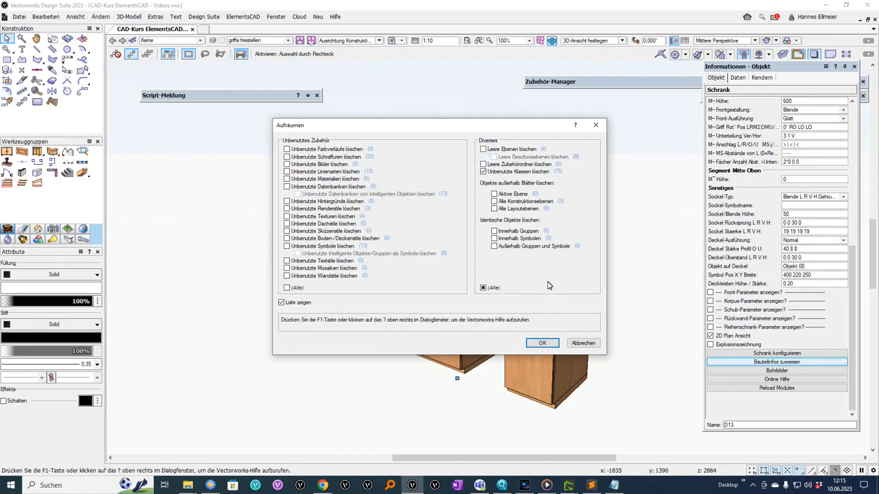
Run the cleanup to delete the listed unused classes and check the remaining class list.
click(540, 344)
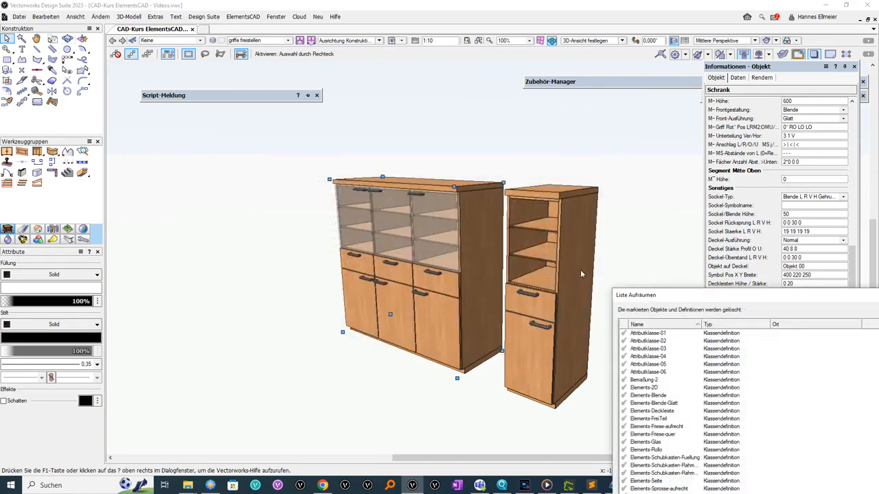
drag(655, 297, 433, 126)
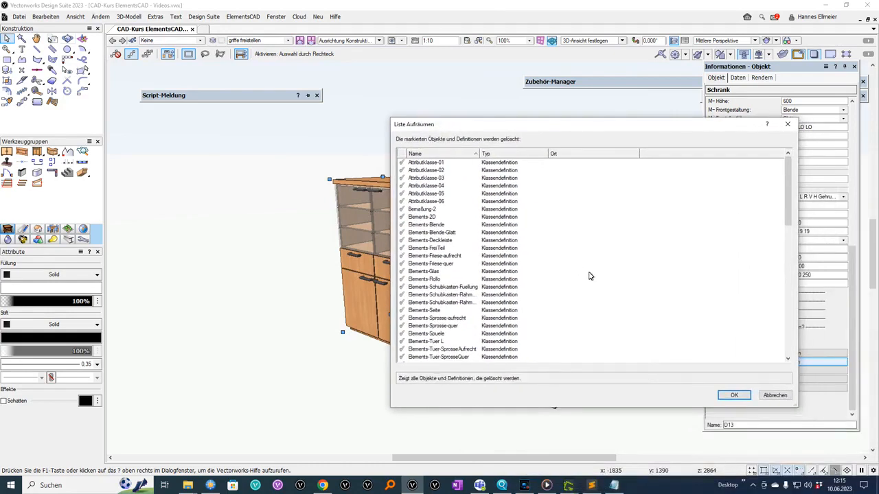
click(735, 396)
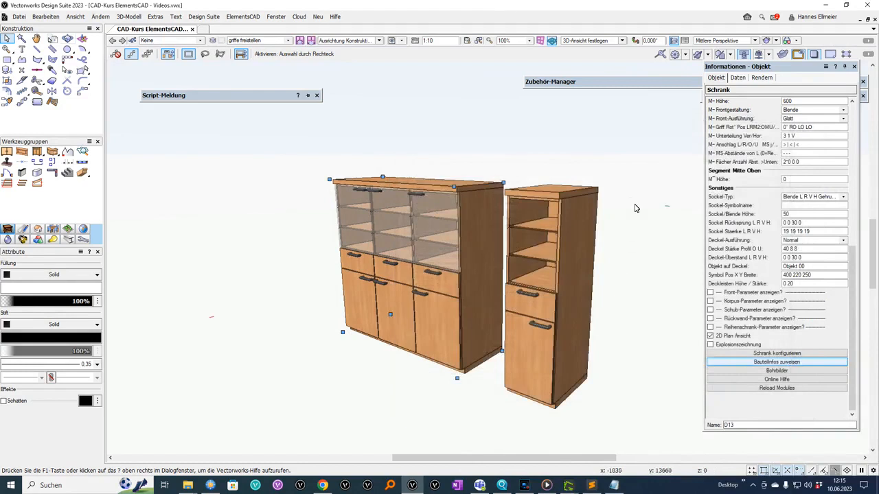
click(199, 41)
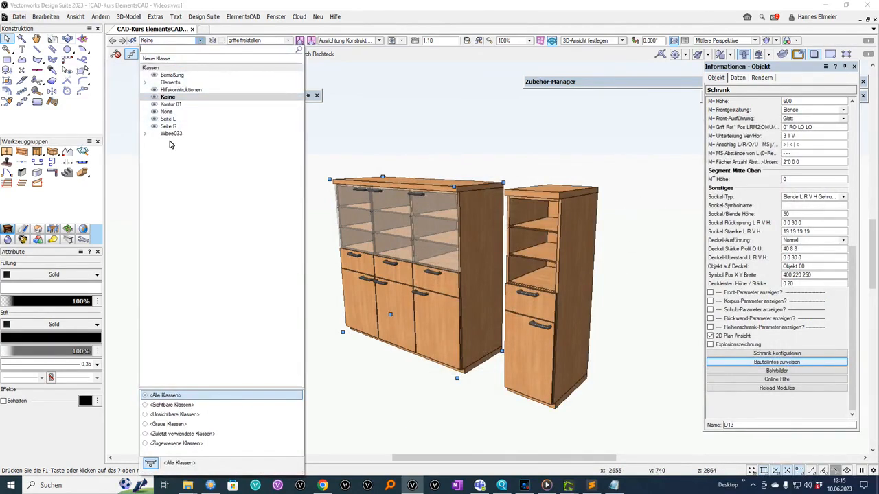
click(401, 57)
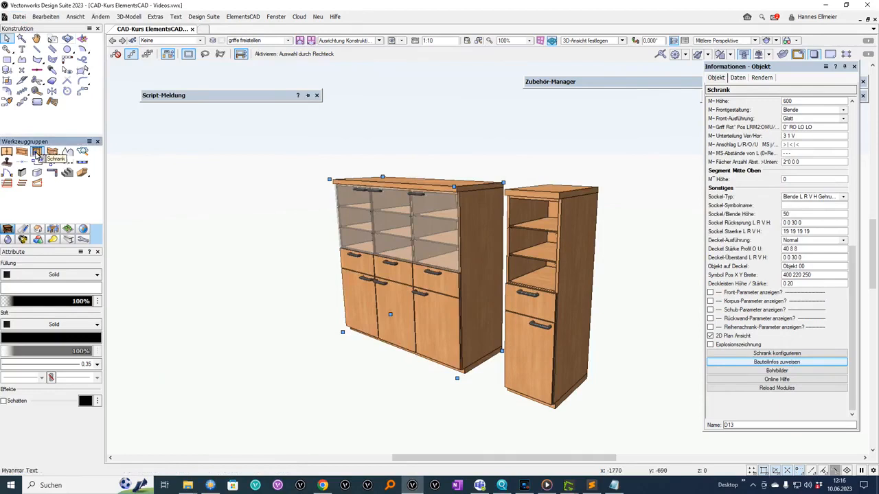
Insert a new Schrank cabinet beside the wide cabinet's glazed front side, keeping Elements as its attribute class.
click(598, 244)
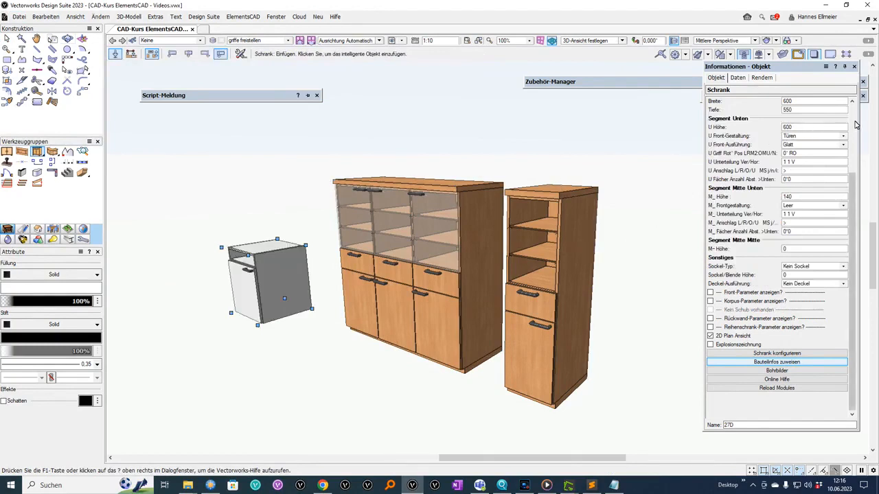
drag(854, 194, 855, 122)
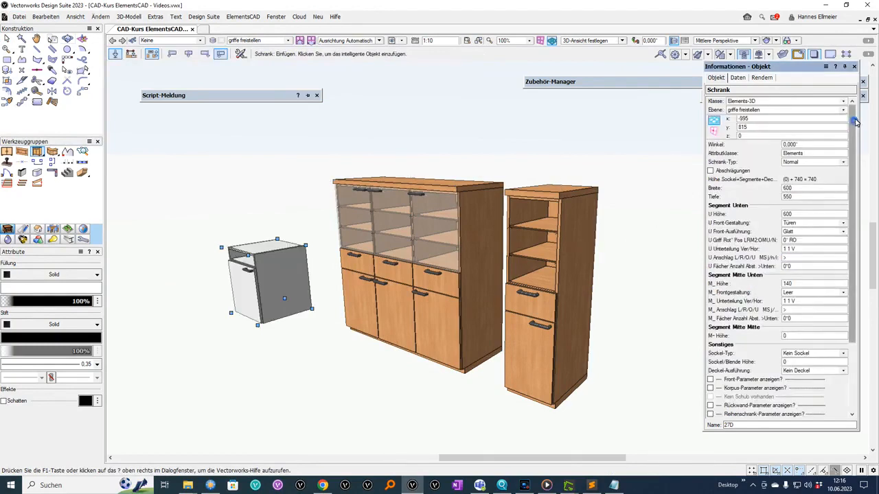
click(808, 154)
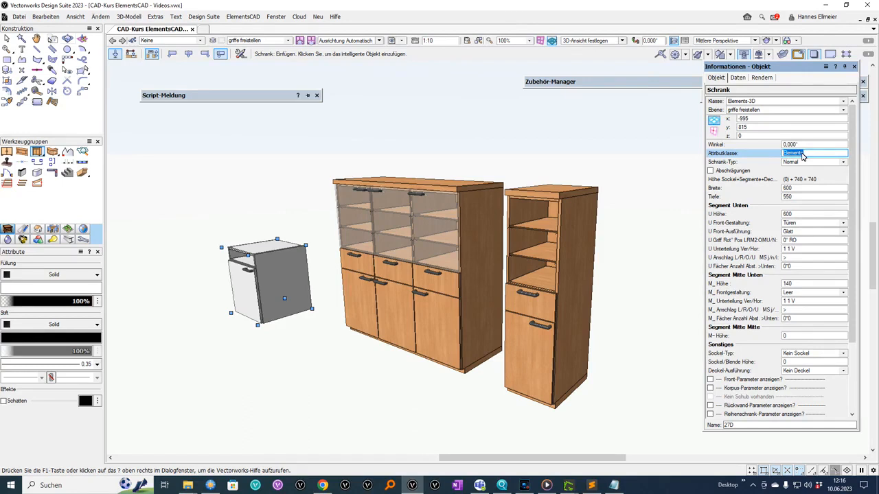
key(Return)
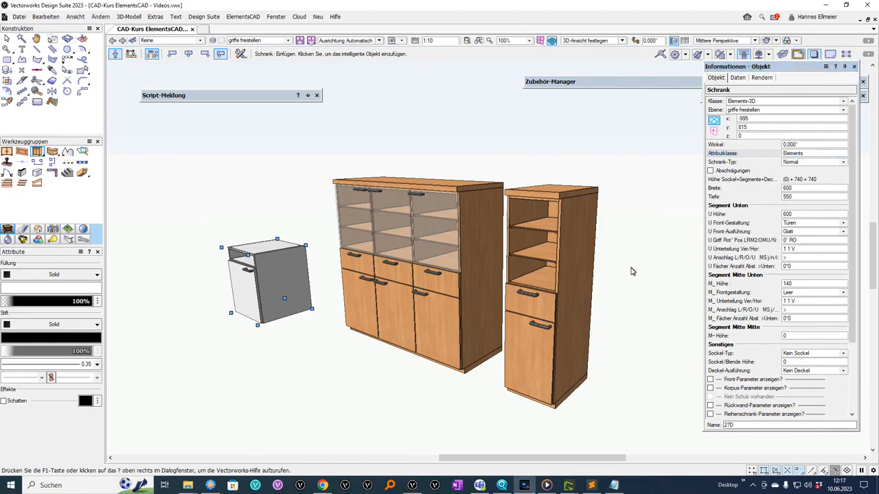
Apply the Ahorn texture to all available parts in the Elements class of the new small cabinet.
scroll(256, 284, up, 2)
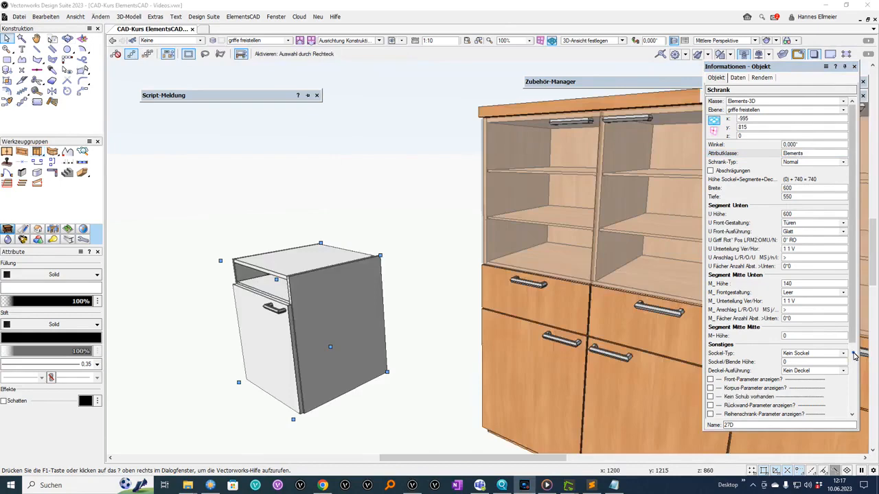
scroll(854, 354, down, 3)
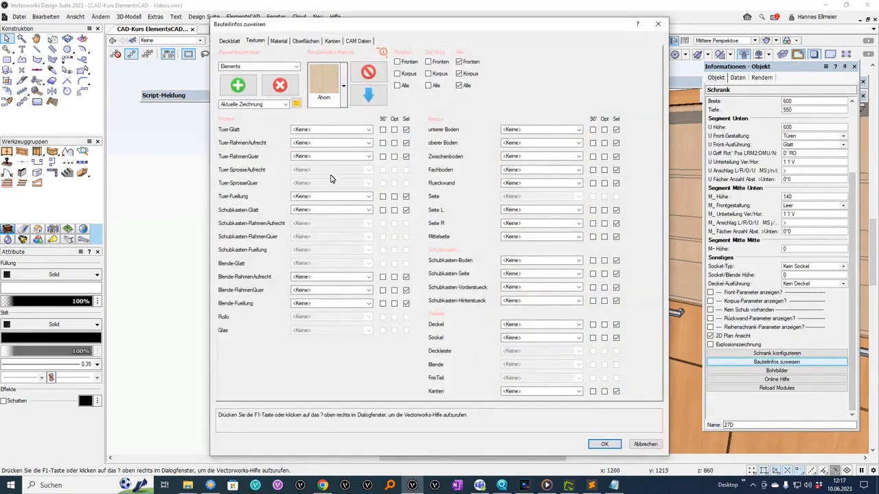
click(371, 100)
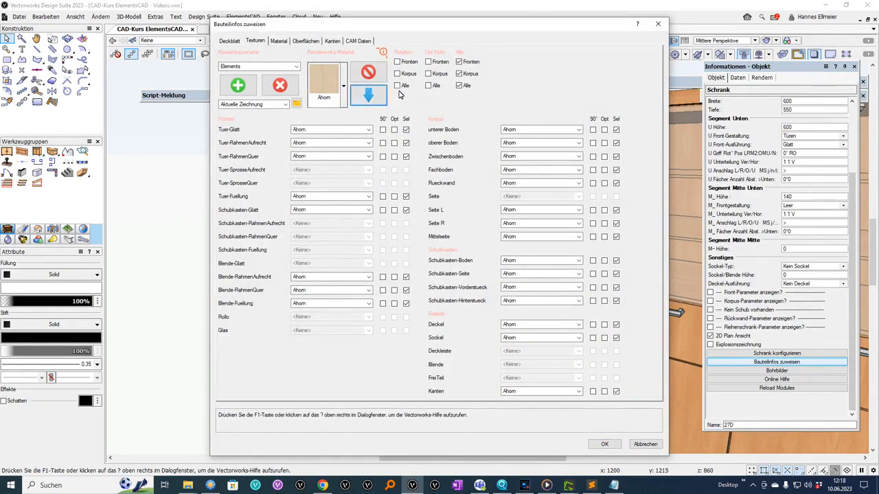
click(397, 87)
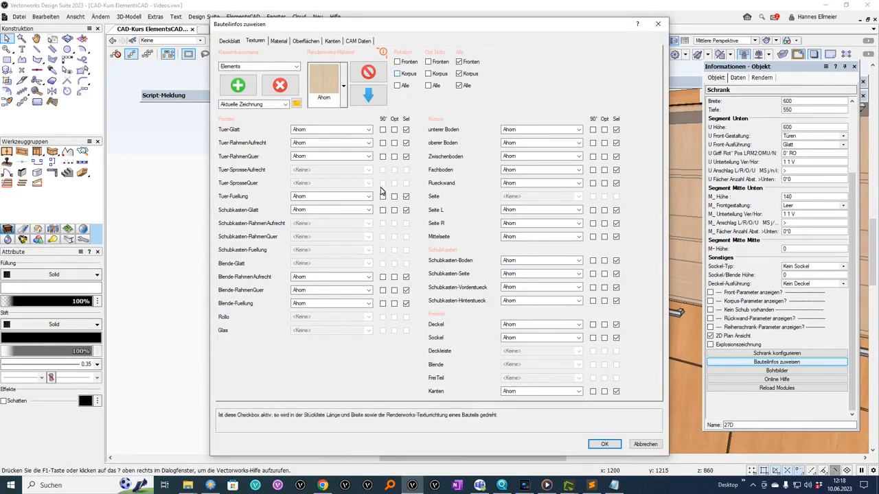
click(534, 444)
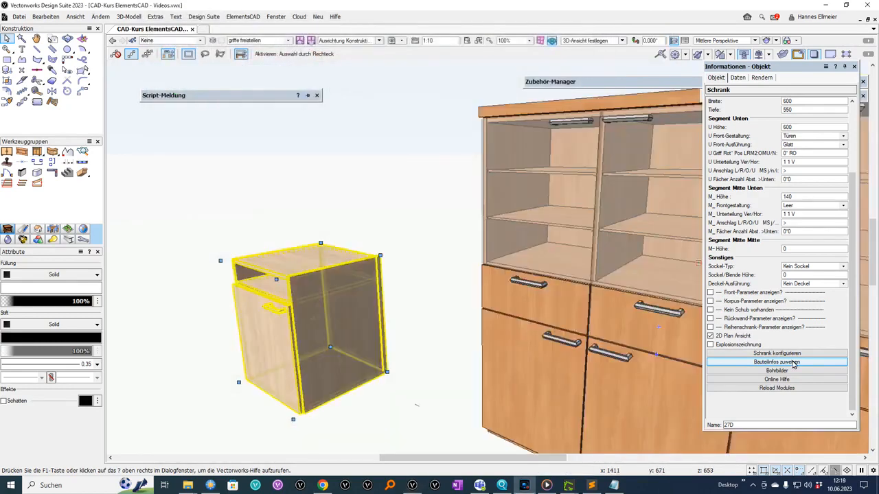
Rotate the texture of the small cabinet's Seite R part by 90°.
click(793, 363)
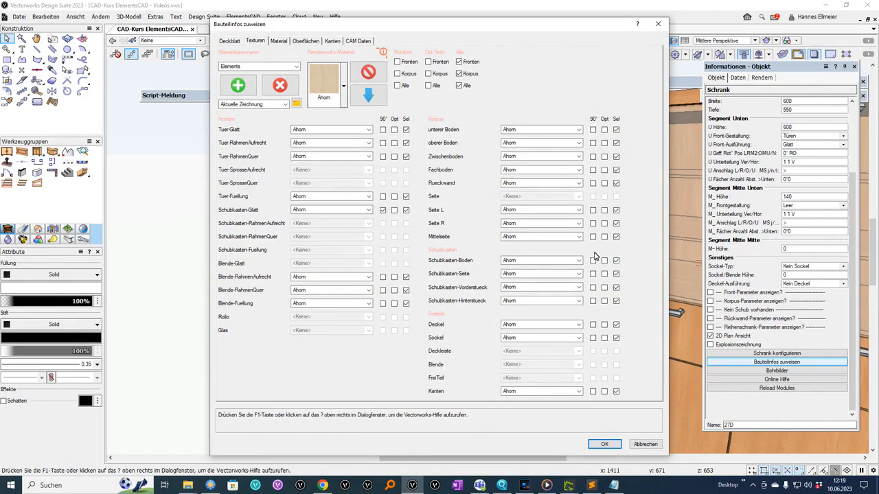
click(593, 224)
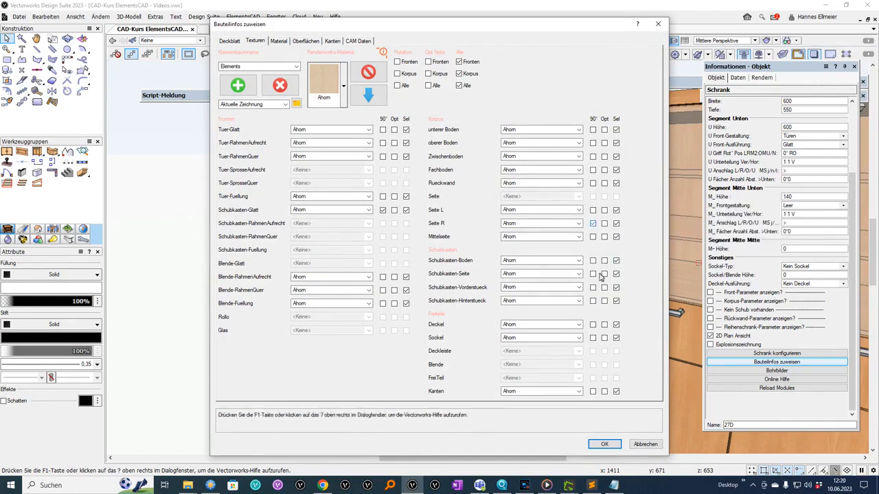
click(603, 445)
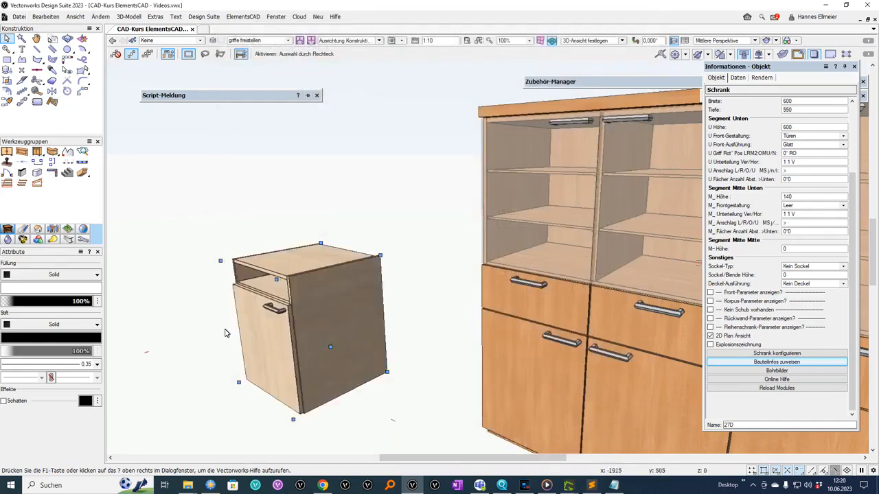
Create the missing Elements-Deckleiste class from the small cabinet's texture assignments.
scroll(226, 333, up, 2)
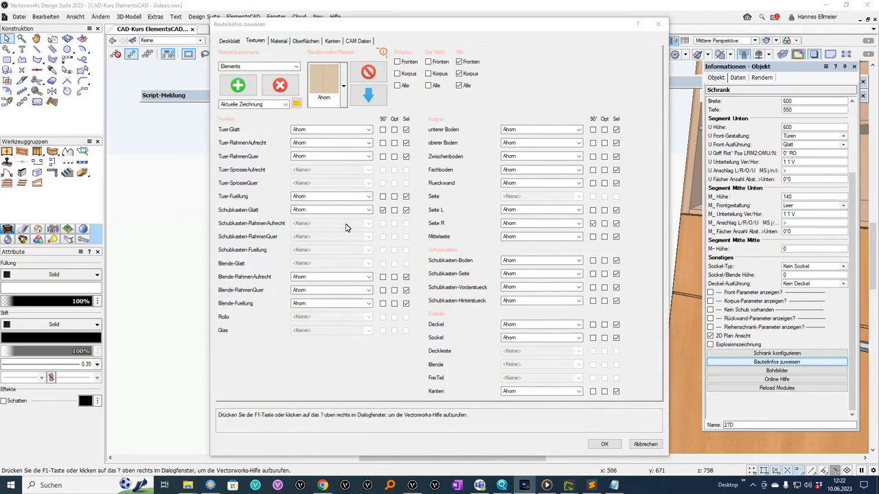
click(438, 353)
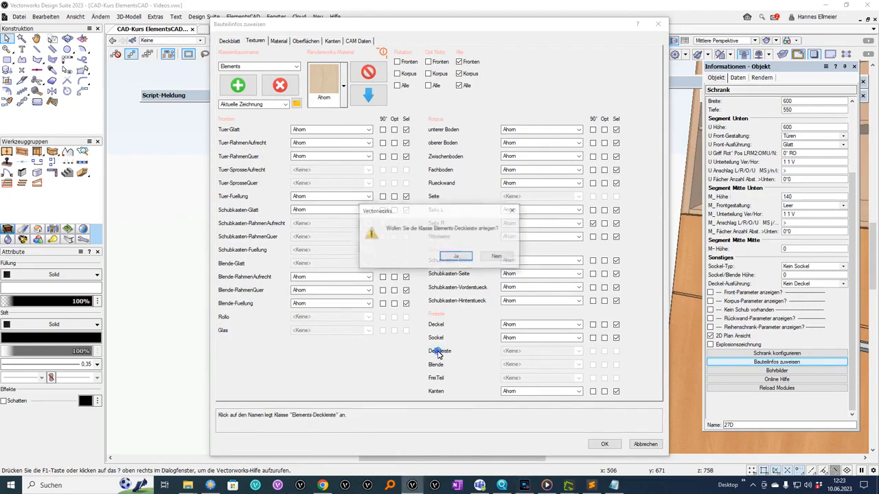
click(463, 256)
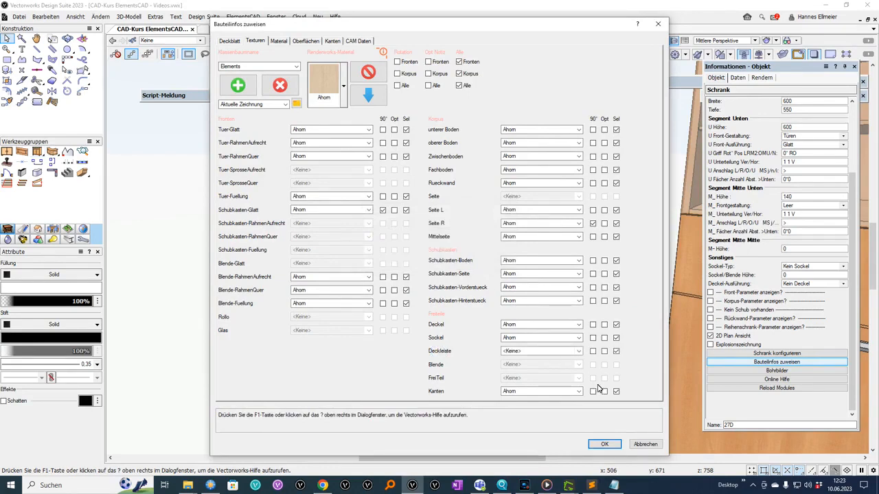
click(604, 444)
Open the small cabinet's component info and select only its fronts for texture assignment.
scroll(350, 281, down, 3)
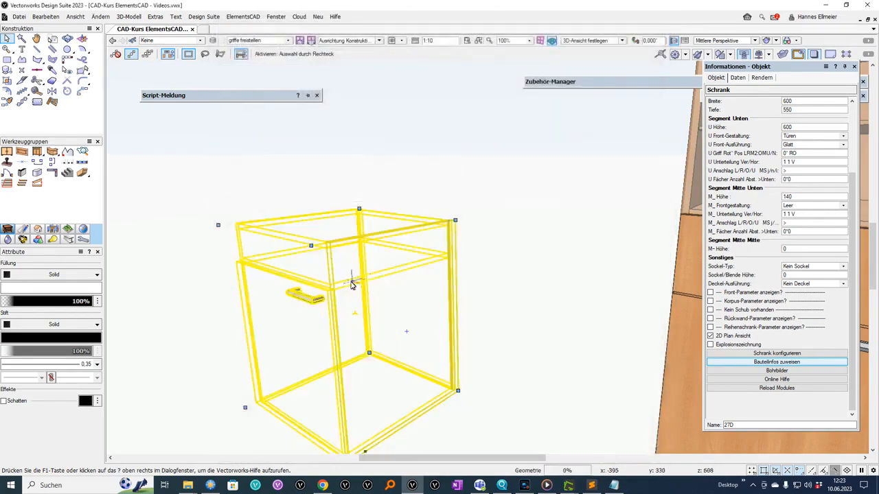
scroll(562, 297, down, 2)
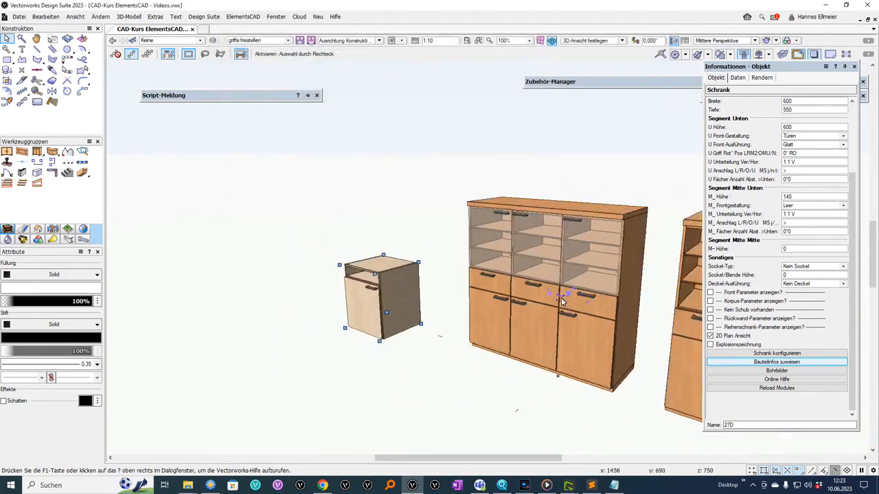
middle_drag(620, 302, 490, 273)
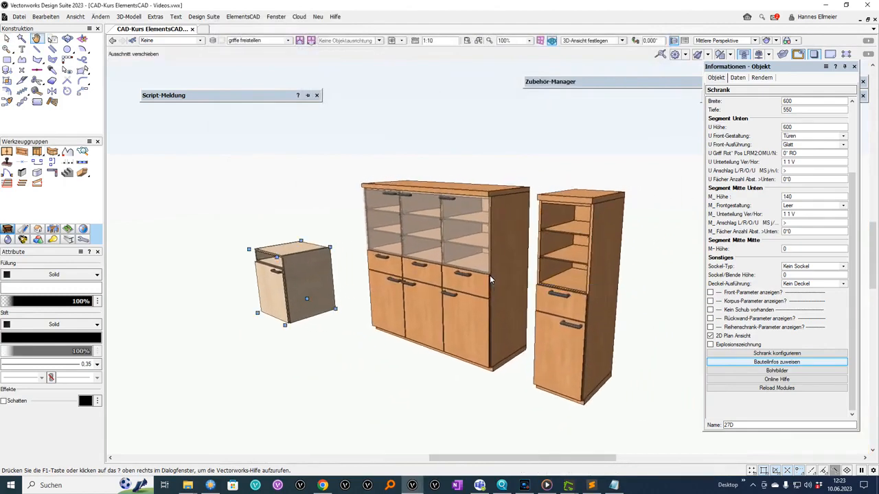
scroll(525, 304, up, 2)
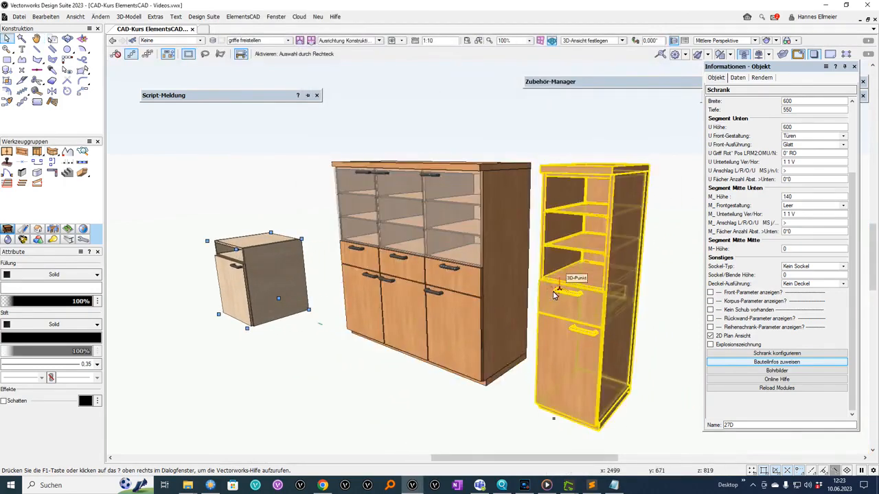
click(775, 362)
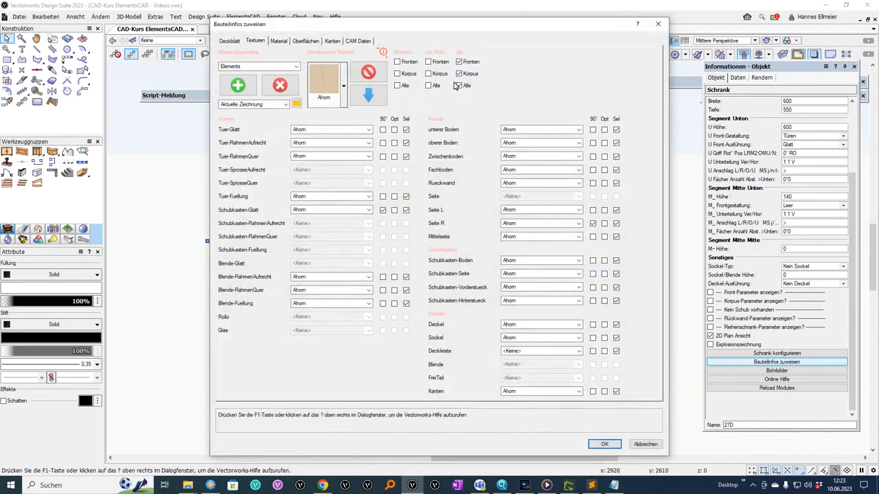
click(460, 87)
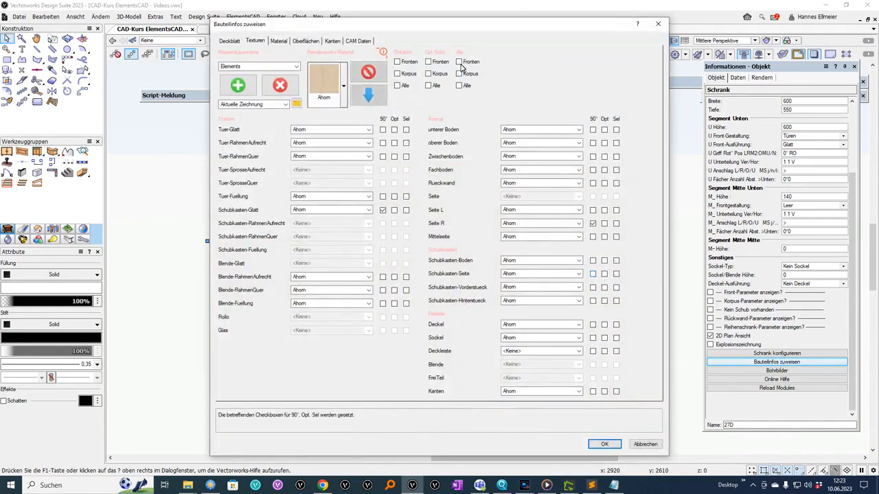
click(459, 62)
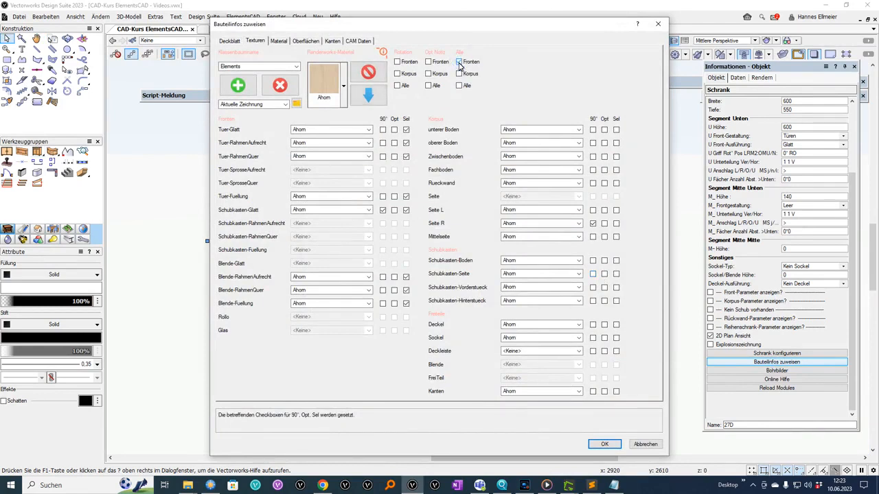
Assign the Wbee054 texture from the Arcitex.vwx library to all available parts of the small cabinet.
click(283, 106)
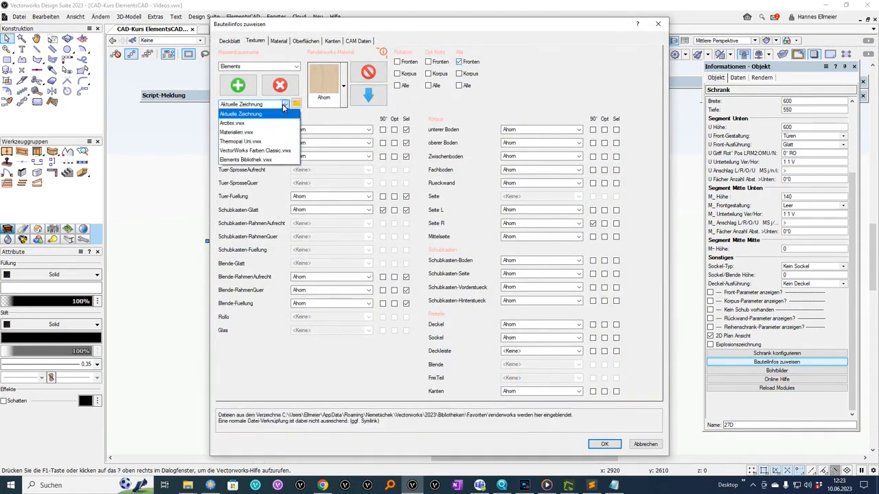
click(254, 123)
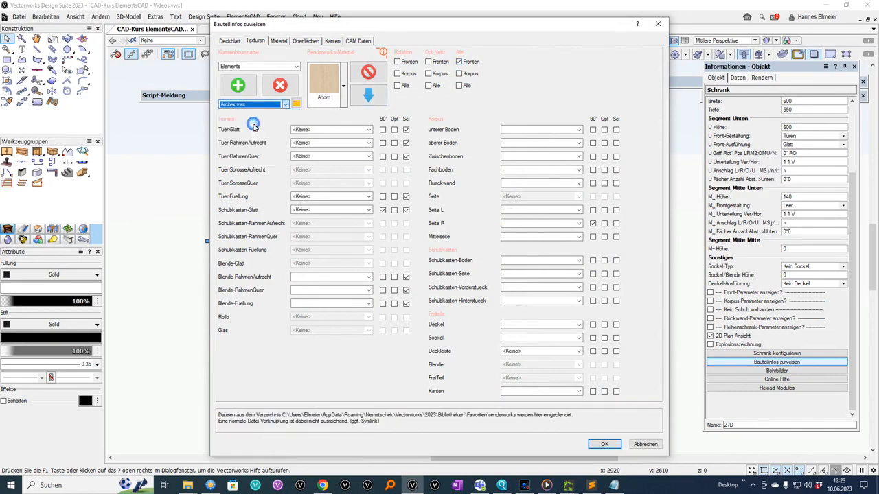
click(343, 86)
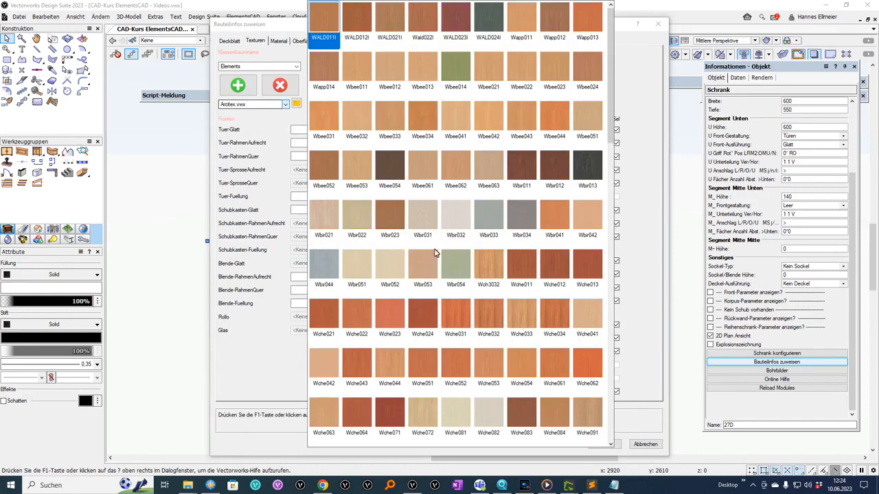
click(386, 167)
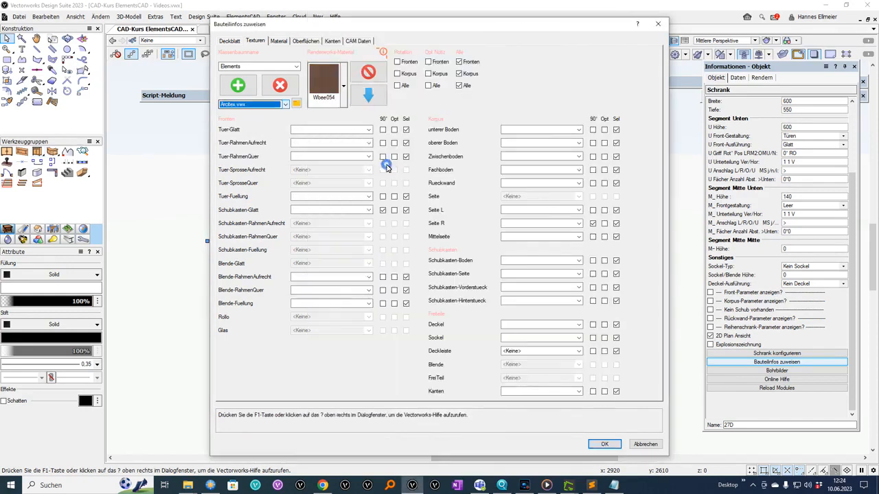
click(368, 94)
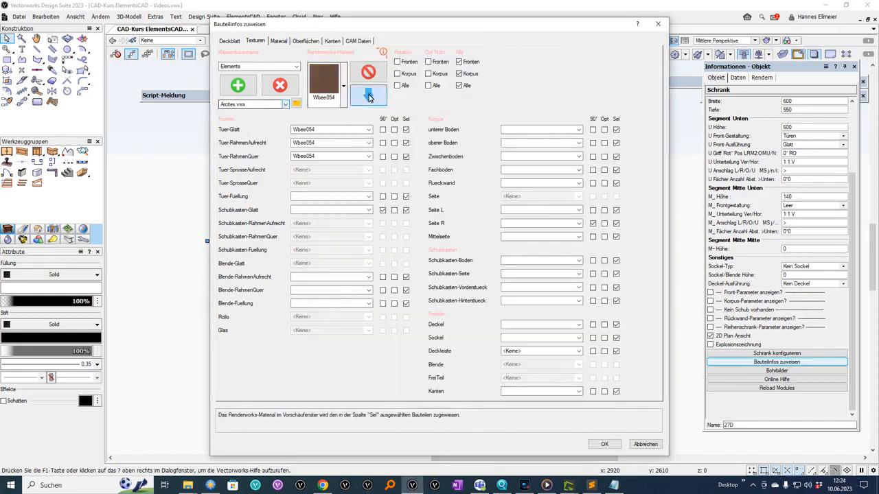
click(604, 444)
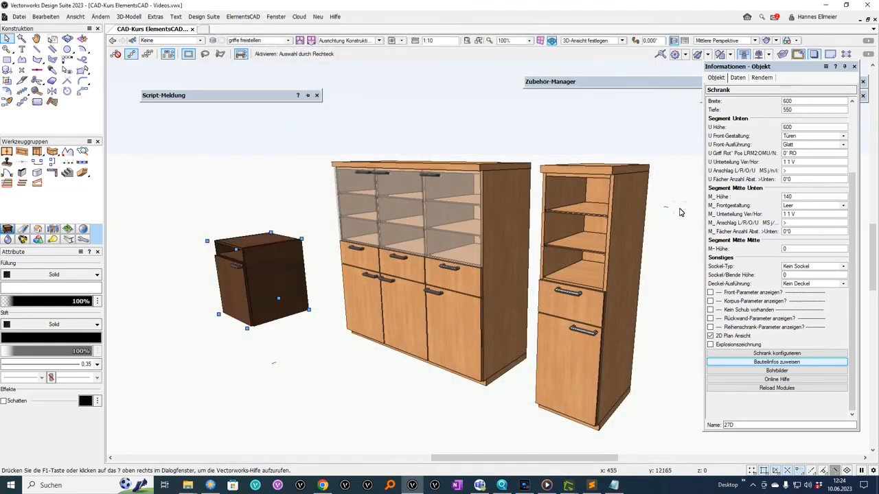
Open the tall narrow cabinet's component info and select only the fronts in its texture assignments.
click(854, 165)
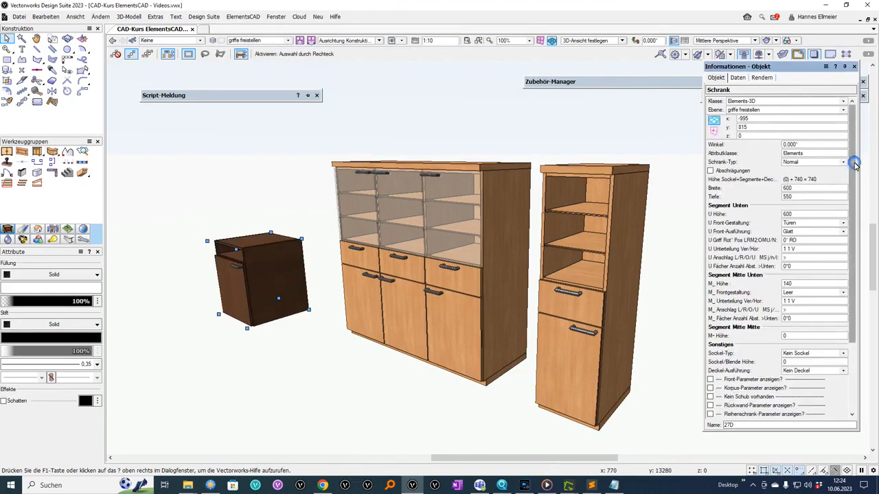
click(605, 210)
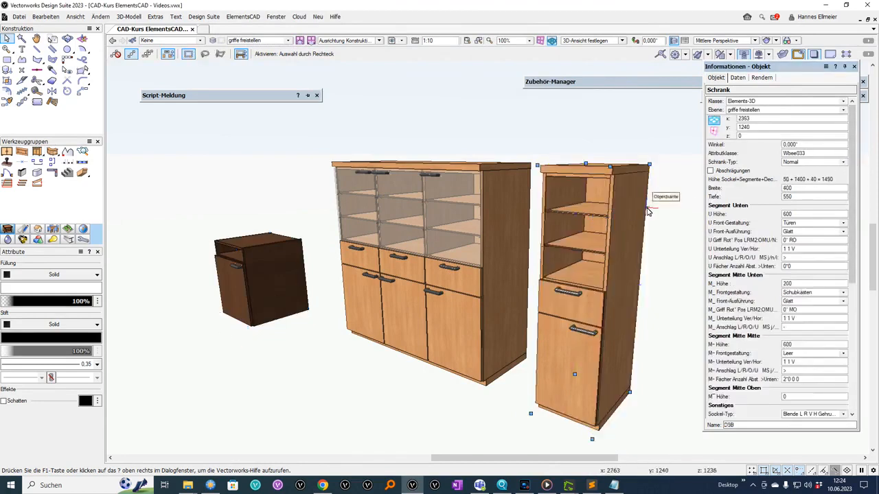
click(854, 363)
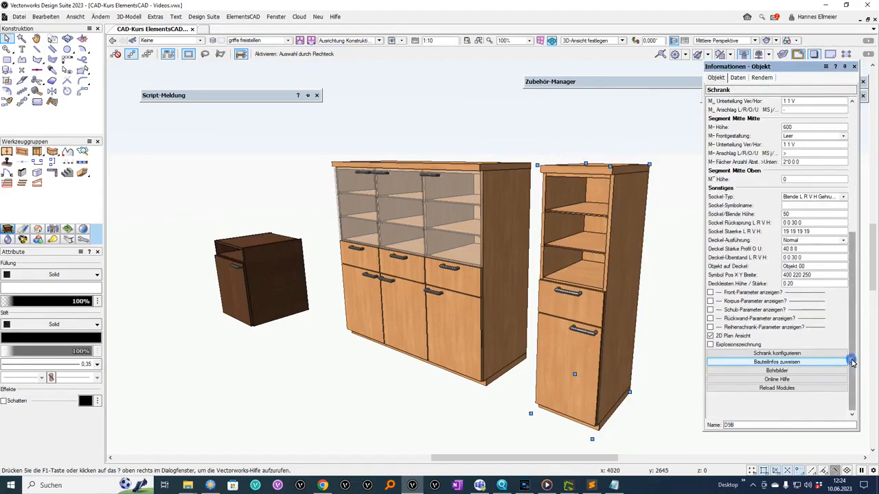
click(789, 364)
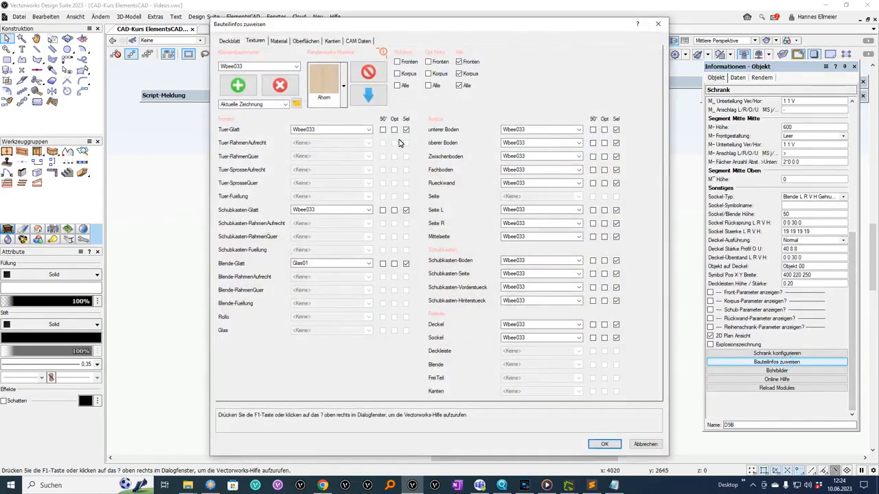
click(459, 85)
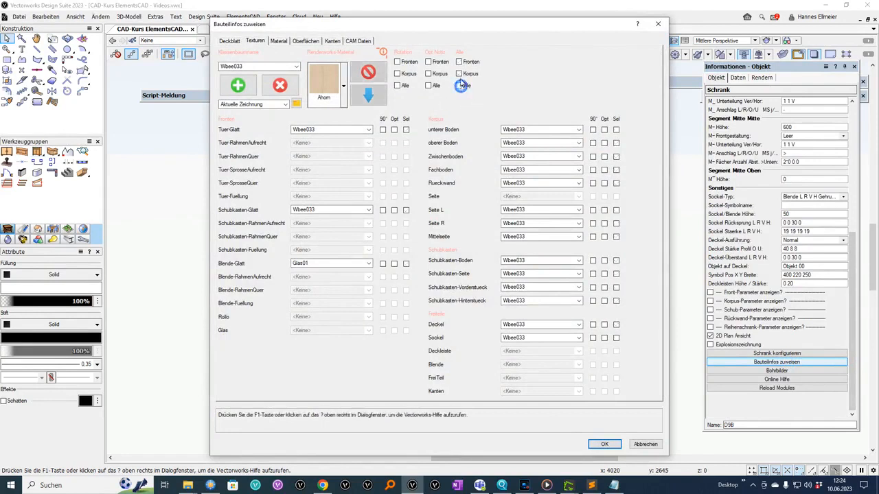
click(459, 61)
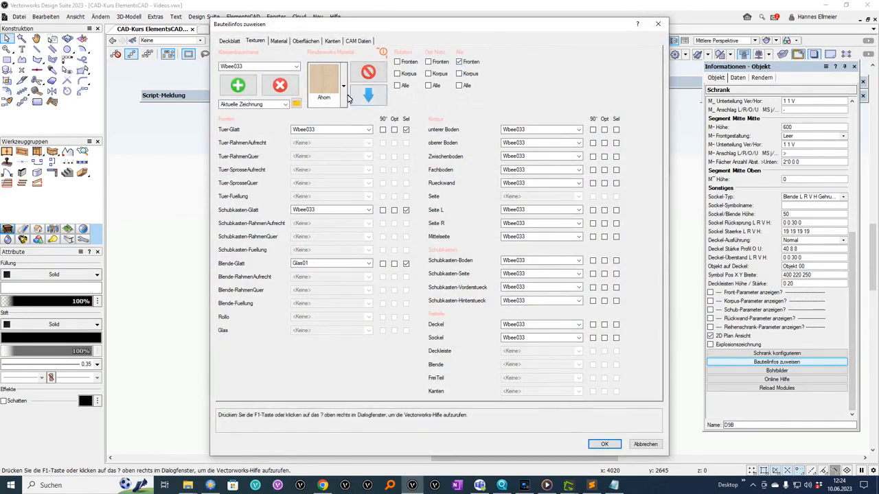
Assign the Wbee054 texture to the selected fronts of the Wbee033 class and apply the change.
click(343, 90)
click(593, 127)
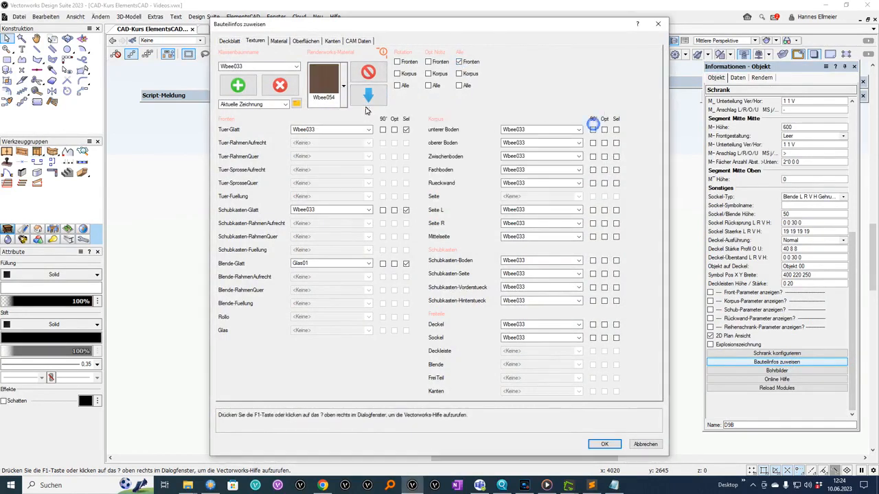
click(368, 96)
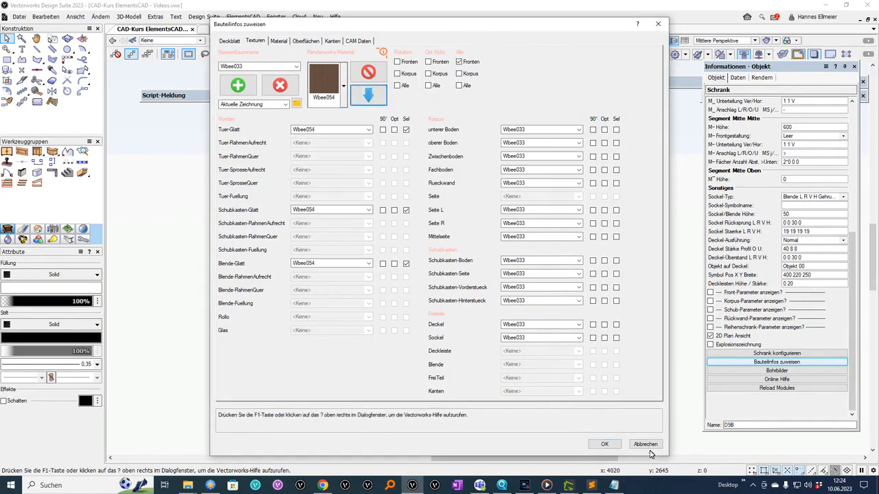
click(604, 444)
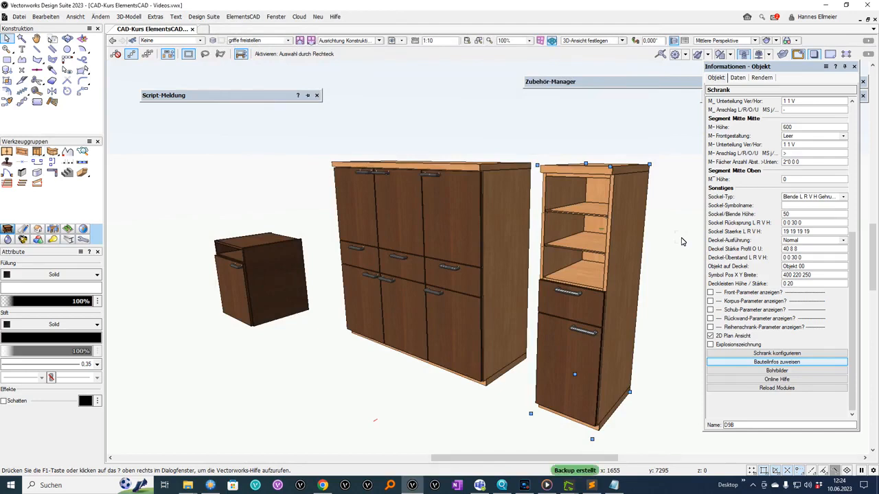
Try the 90° texture rotation for all parts and for the Korpus parts of the Wbee033 class, clearing each one again.
click(793, 363)
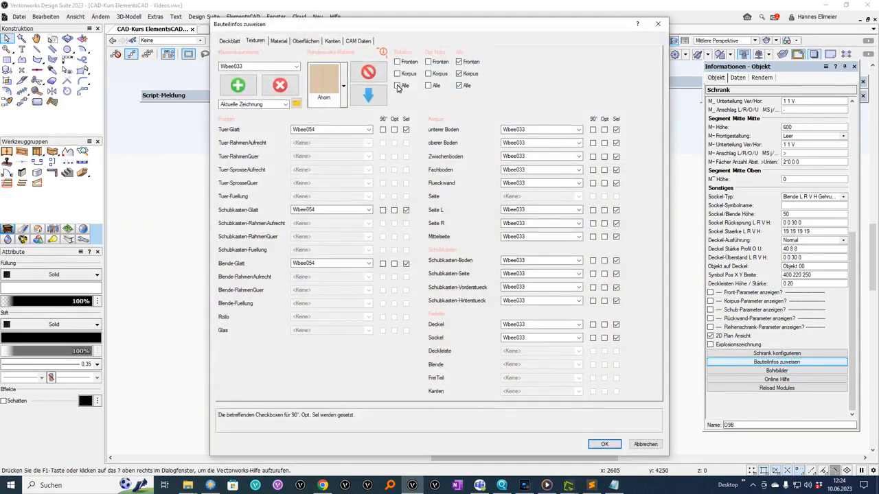
click(463, 86)
click(397, 86)
click(397, 86)
click(396, 73)
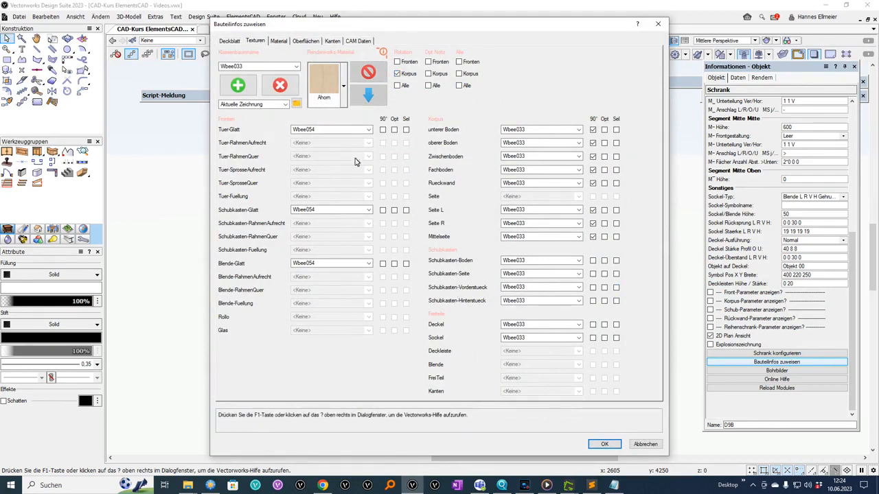
click(397, 73)
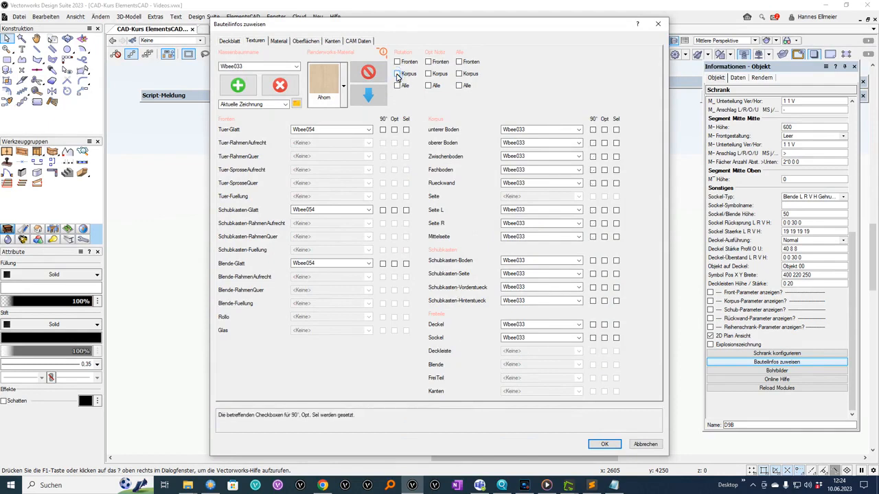